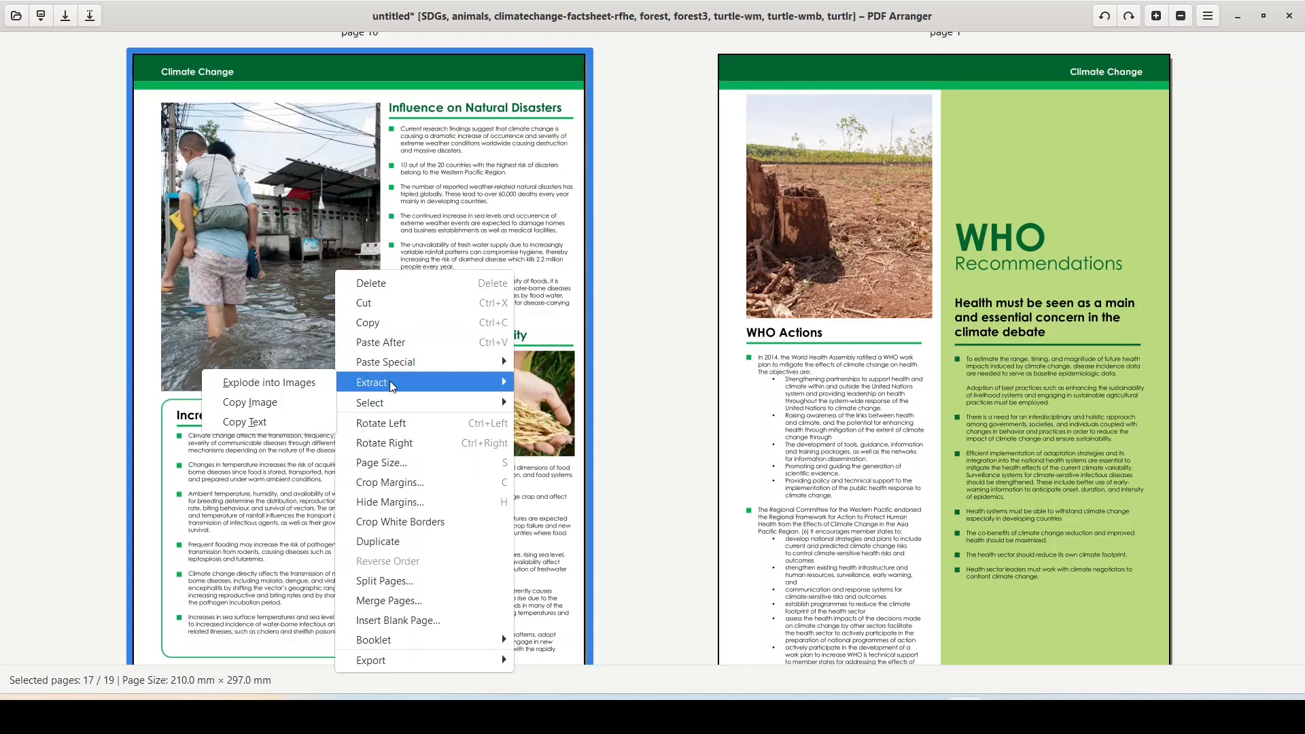
# Step: Dismiss the several-images warning and explode factsheet page 2 into its two image pages
pyautogui.click(272, 409)
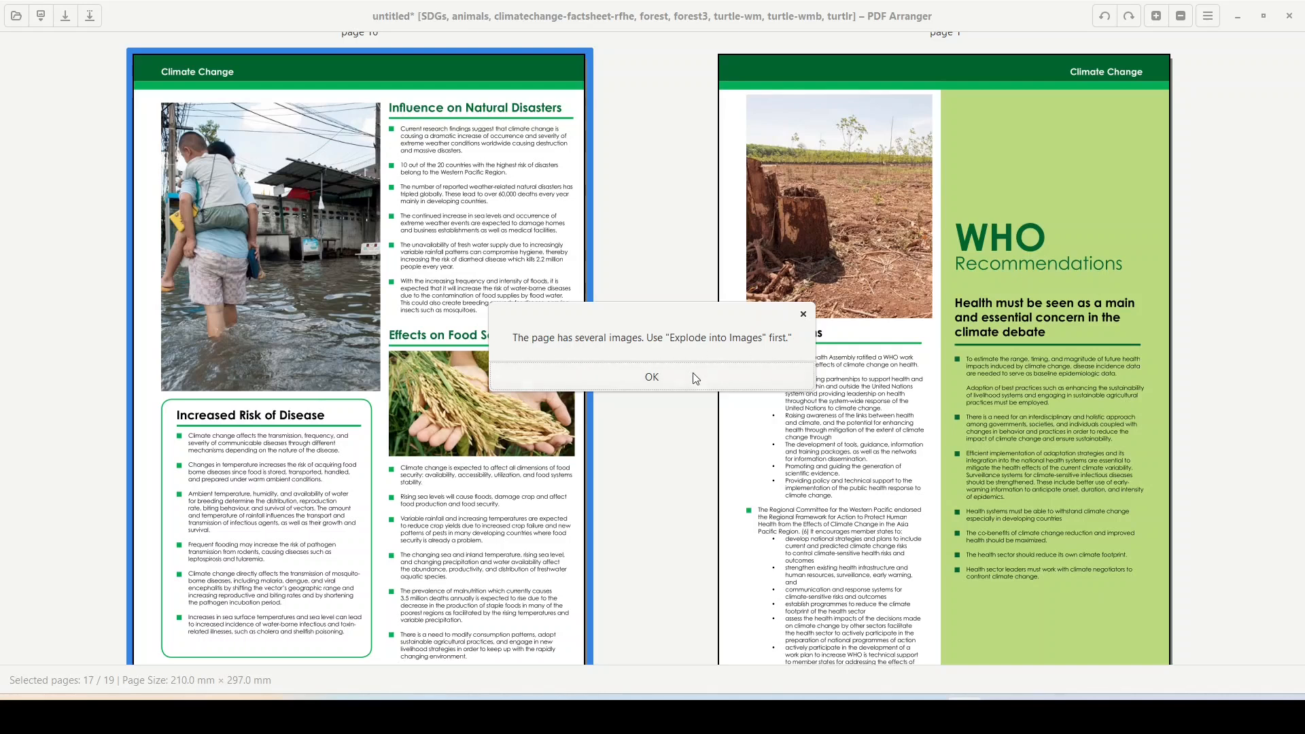
pyautogui.click(651, 378)
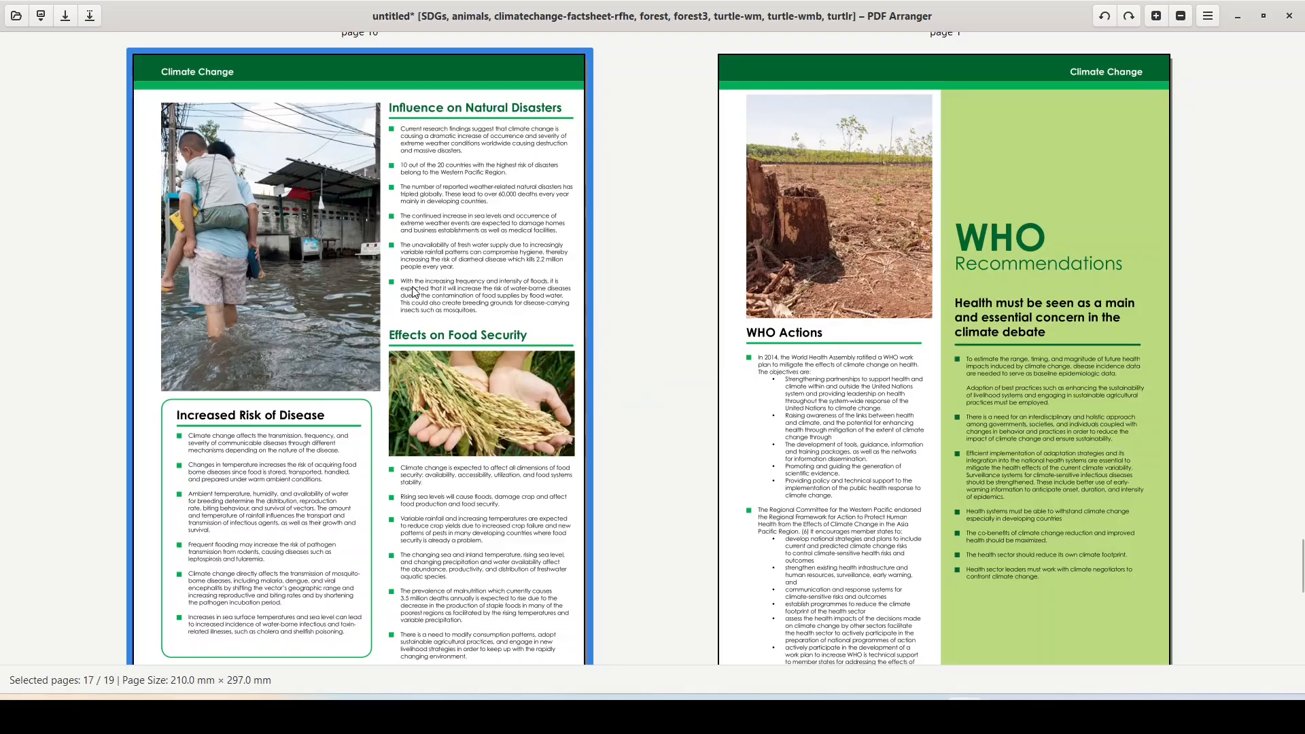
pyautogui.rightClick(355, 286)
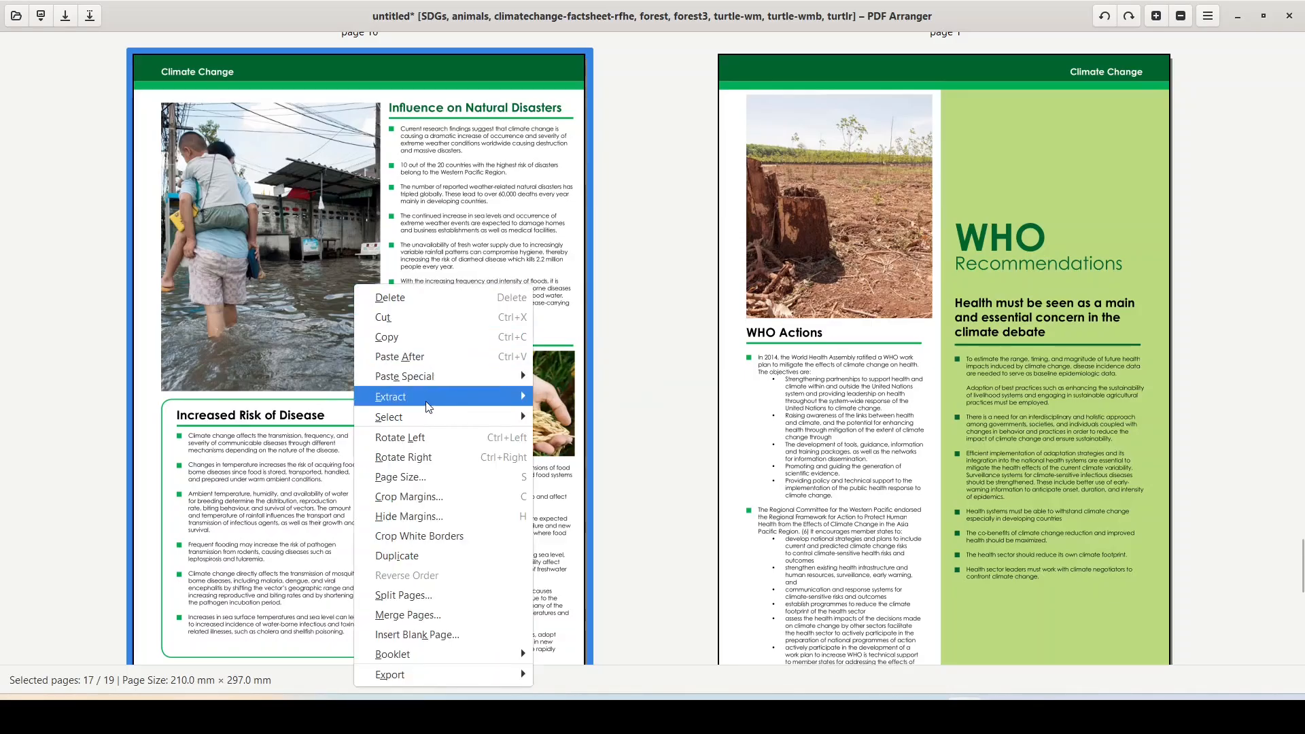
pyautogui.moveTo(418, 405)
pyautogui.click(288, 397)
pyautogui.scroll(-2, 870, 230)
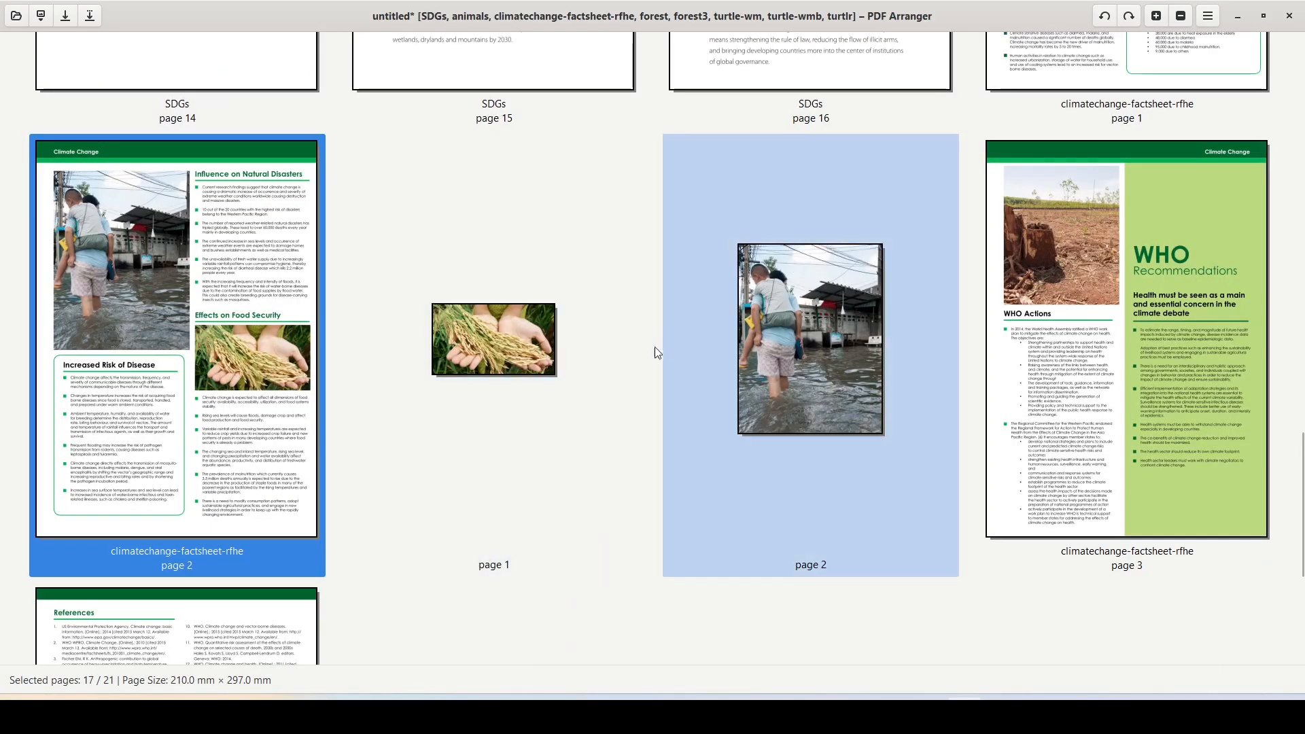
# Step: Copy the rice-in-hands image from image page 1 with Extract > Copy Image
pyautogui.rightClick(513, 336)
pyautogui.moveTo(544, 404)
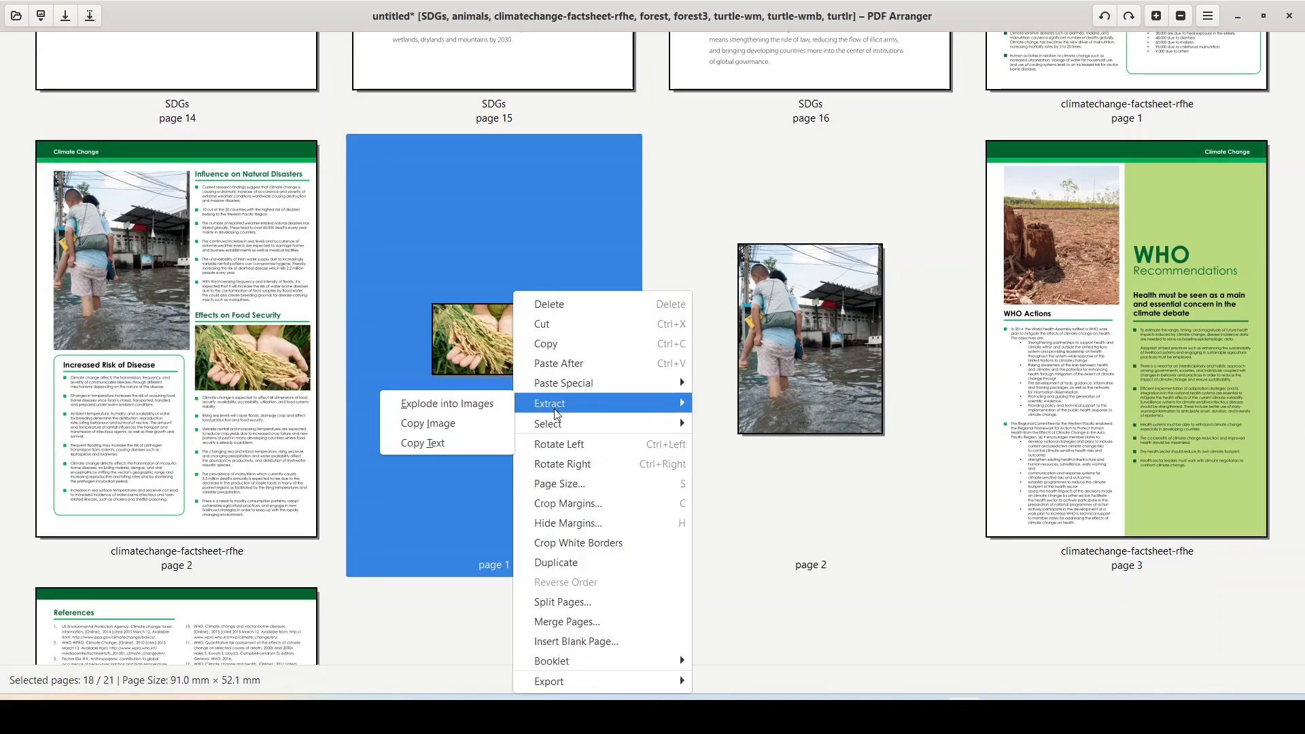
pyautogui.click(456, 423)
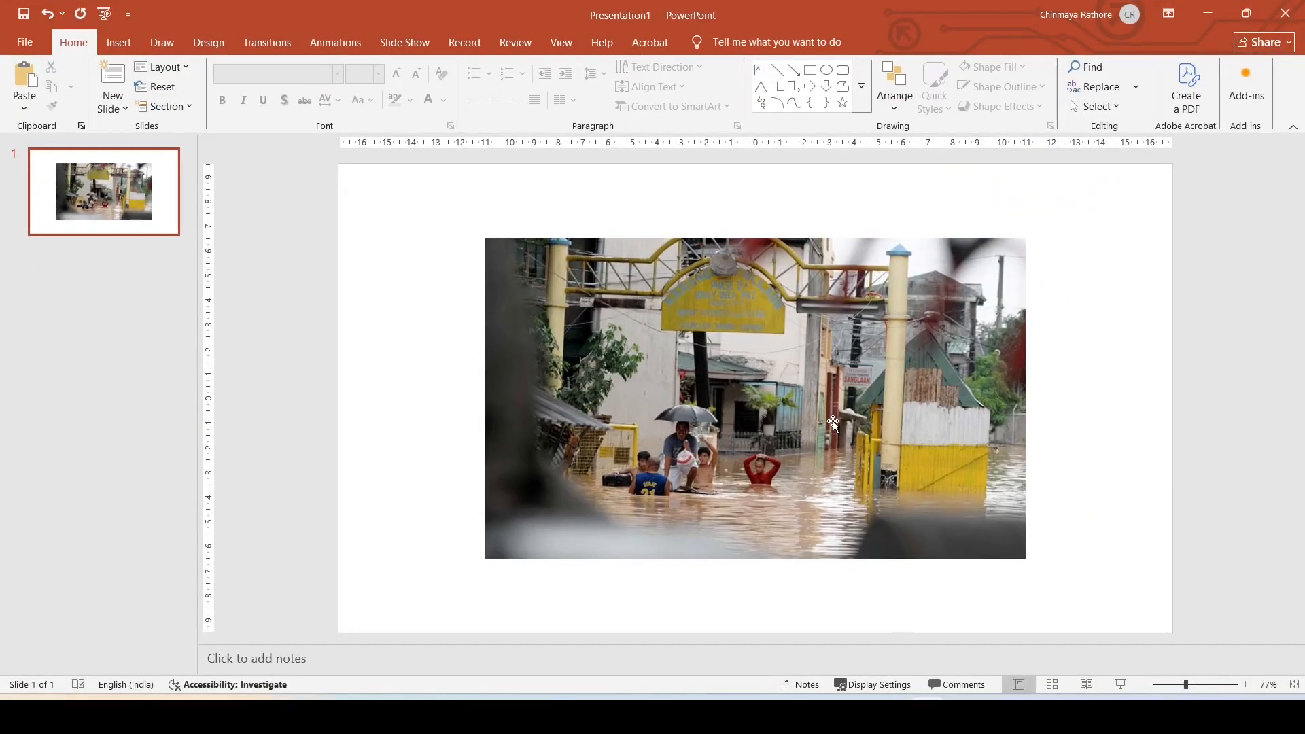
# Step: Add a new second slide and paste the rice picture on its left side
pyautogui.click(833, 421)
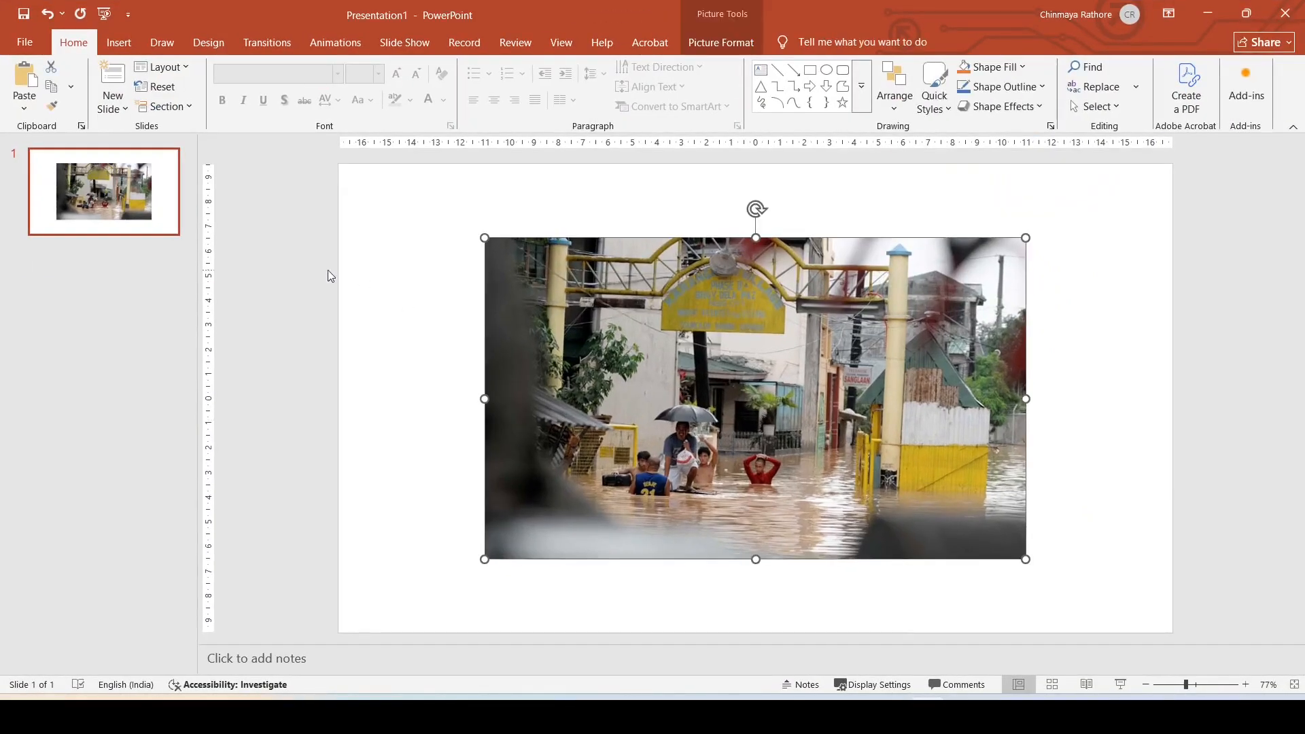
pyautogui.rightClick(127, 257)
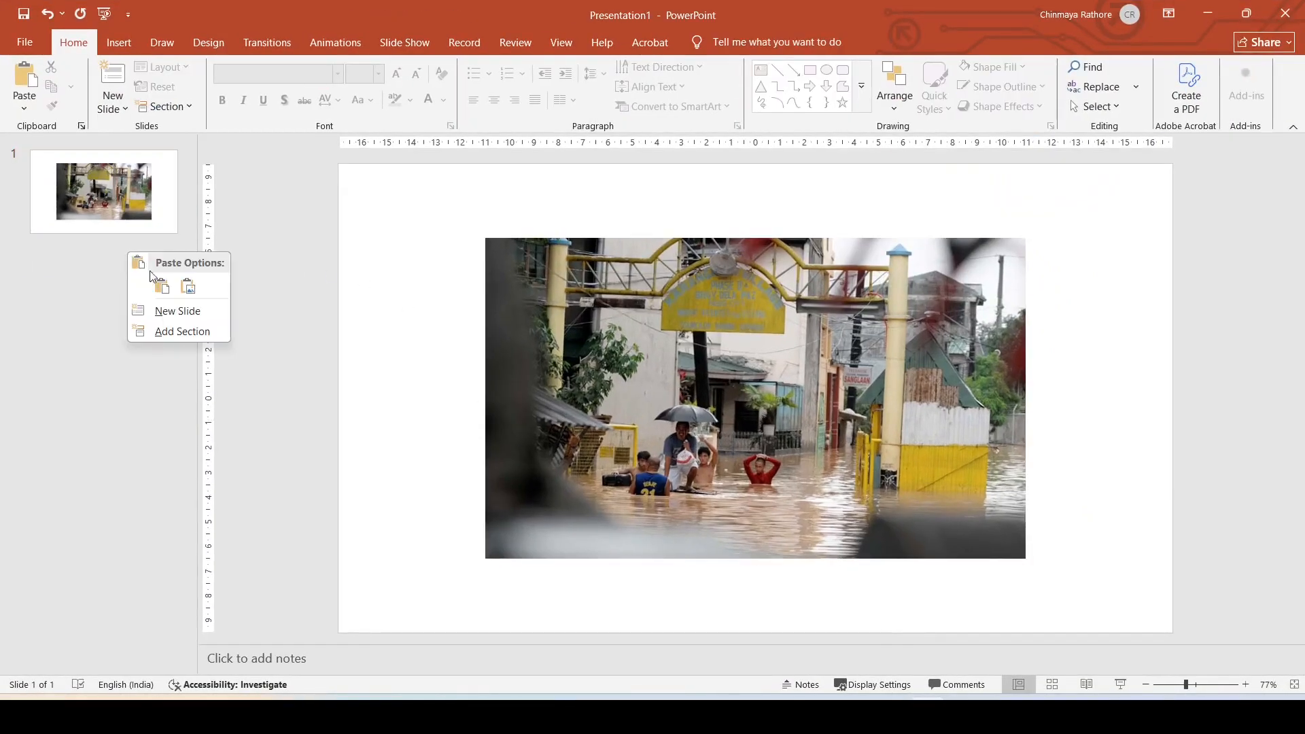
pyautogui.click(168, 311)
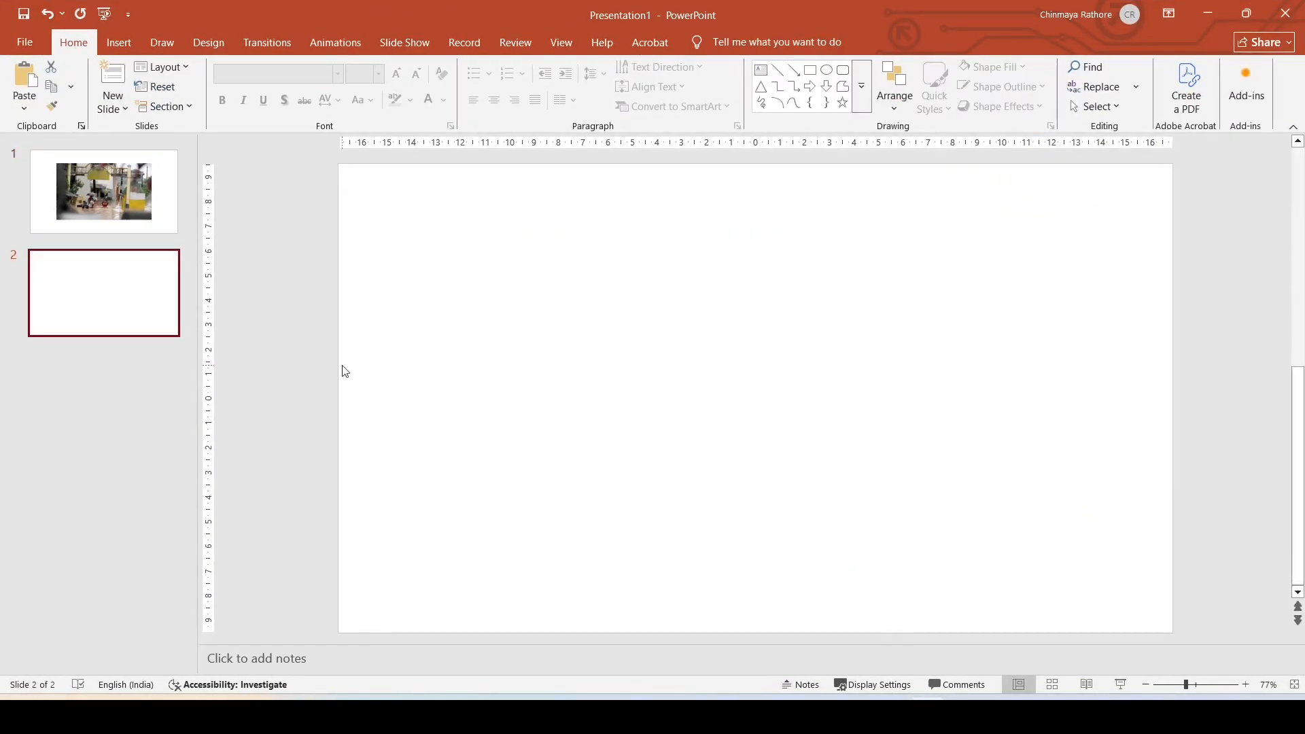
pyautogui.rightClick(639, 314)
pyautogui.click(700, 372)
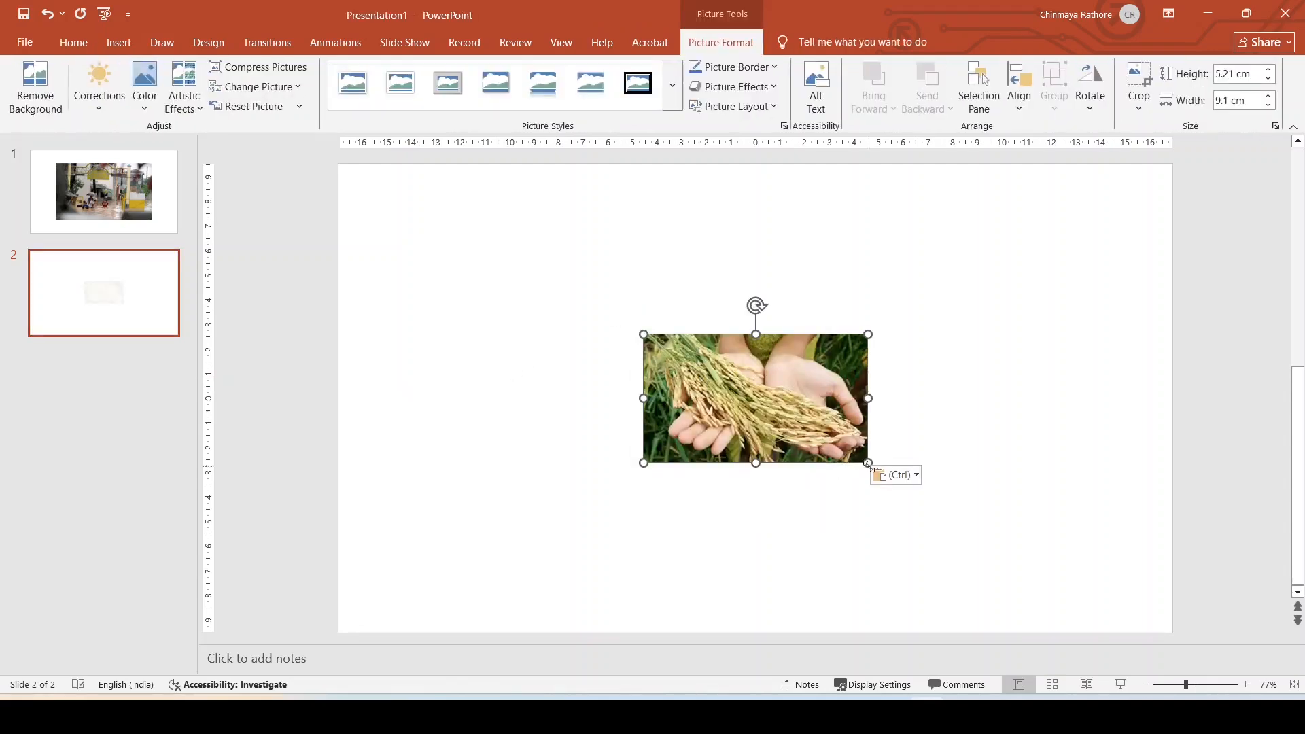
pyautogui.click(982, 428)
pyautogui.moveTo(795, 407); pyautogui.dragTo(621, 396)
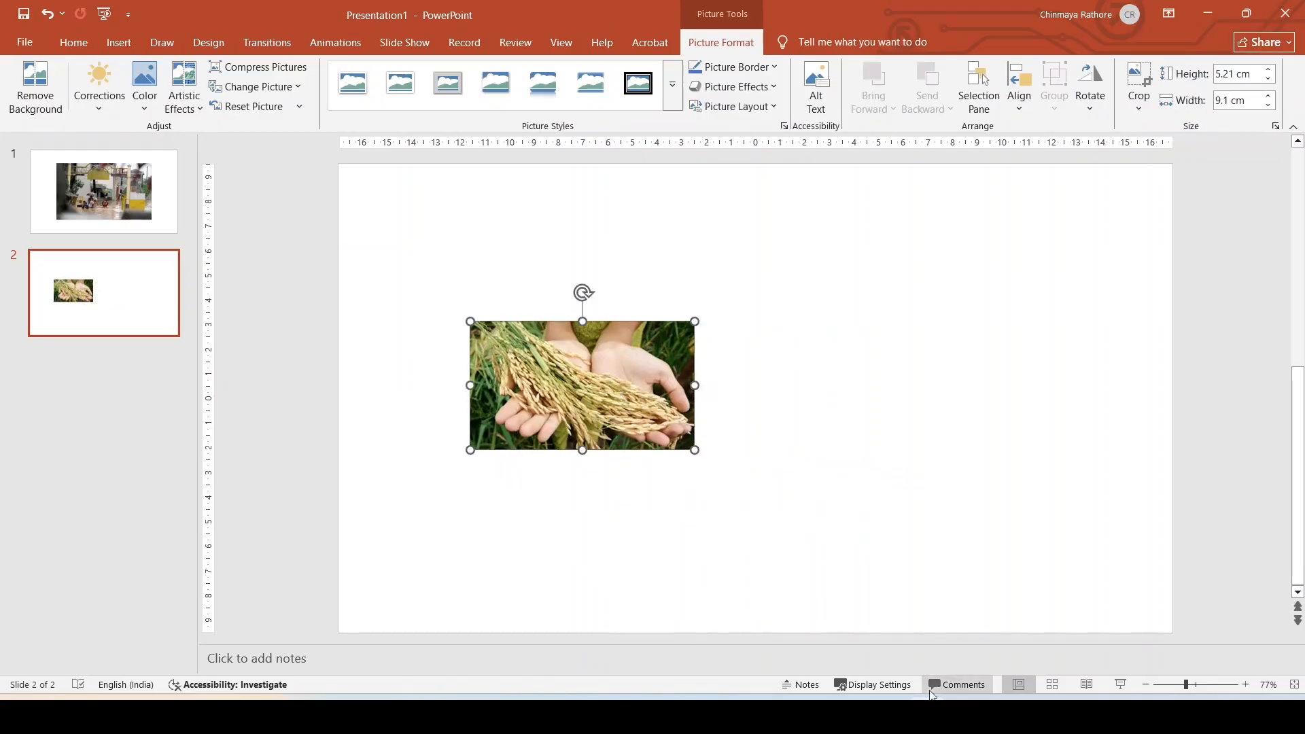
# Step: Copy page 2's flood photo and paste it on the right side of slide 2
pyautogui.click(950, 676)
pyautogui.rightClick(808, 293)
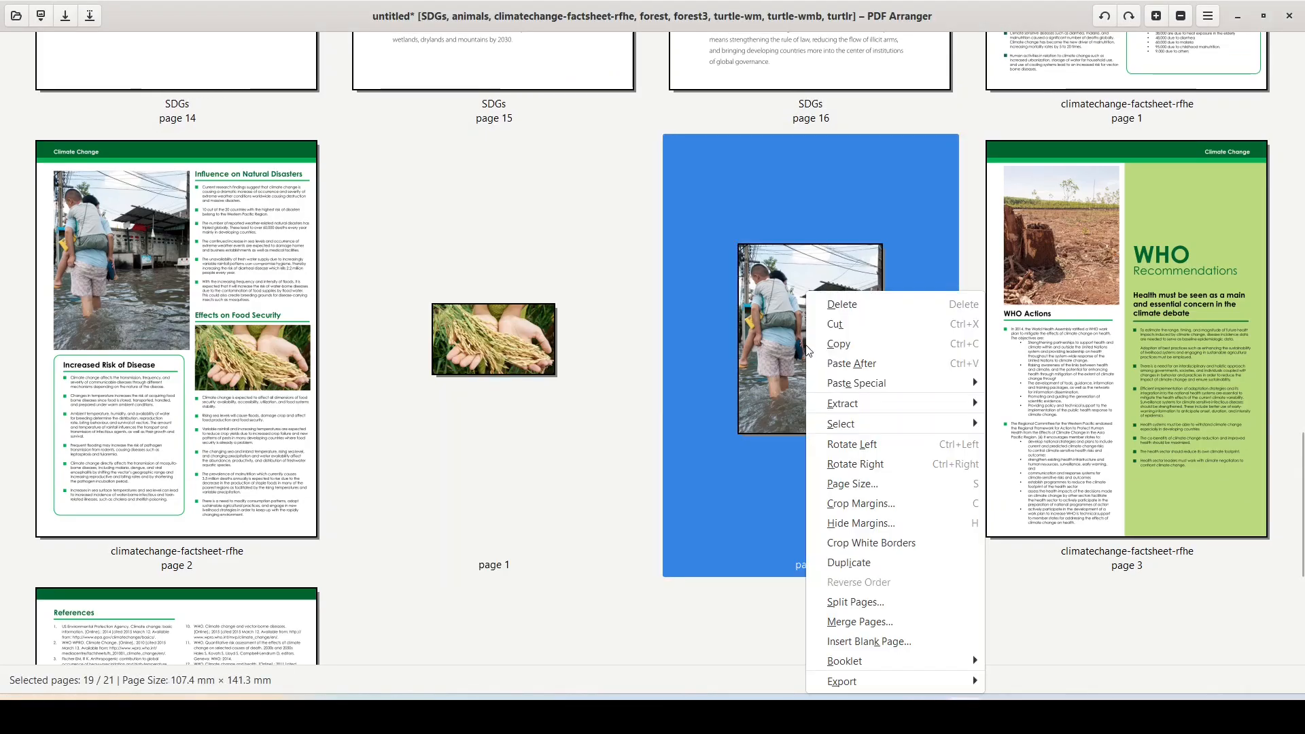
pyautogui.moveTo(857, 404)
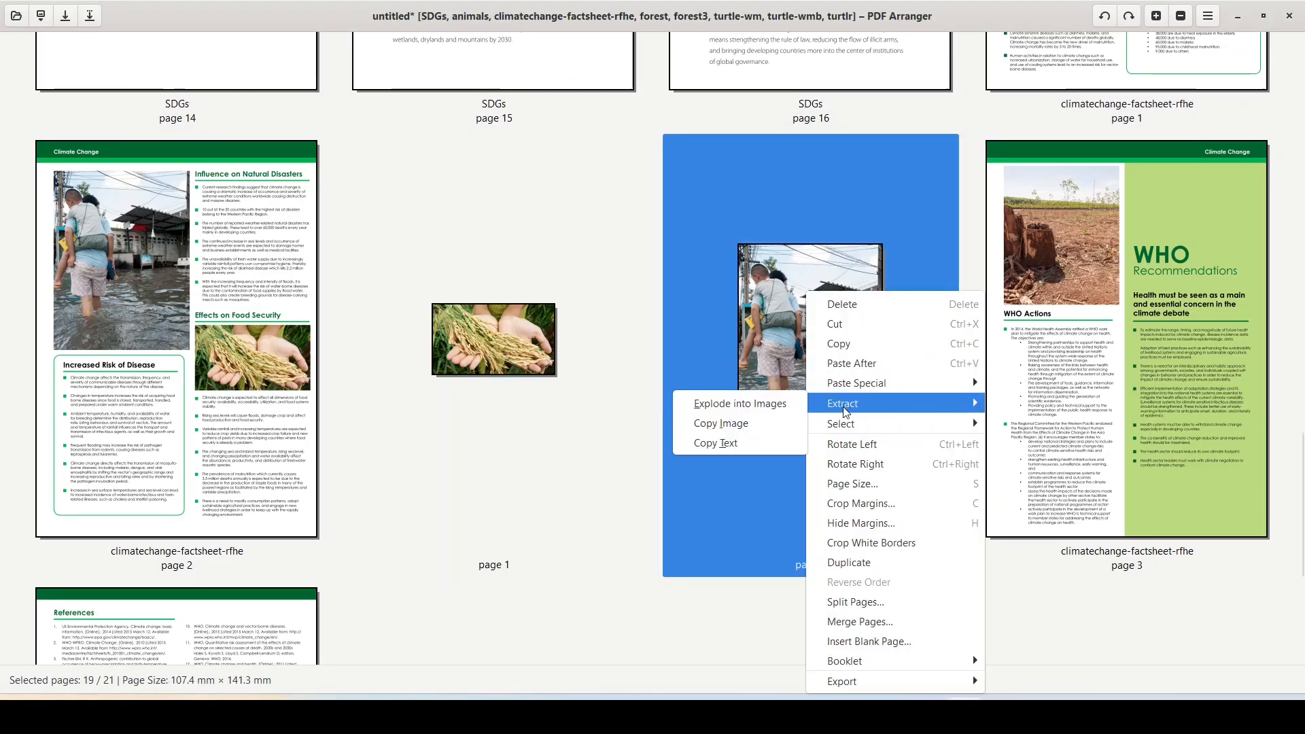
pyautogui.click(744, 427)
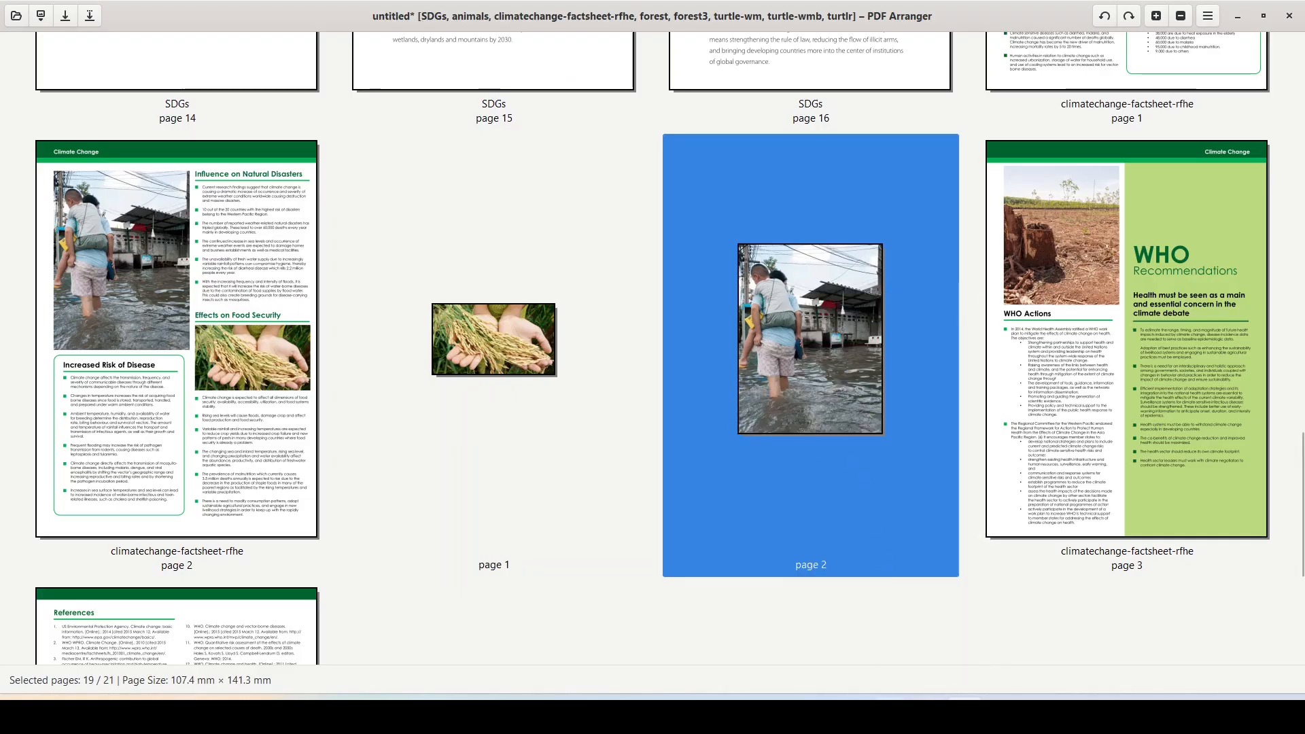
pyautogui.hotkey('alt', 'Tab')
pyautogui.rightClick(843, 379)
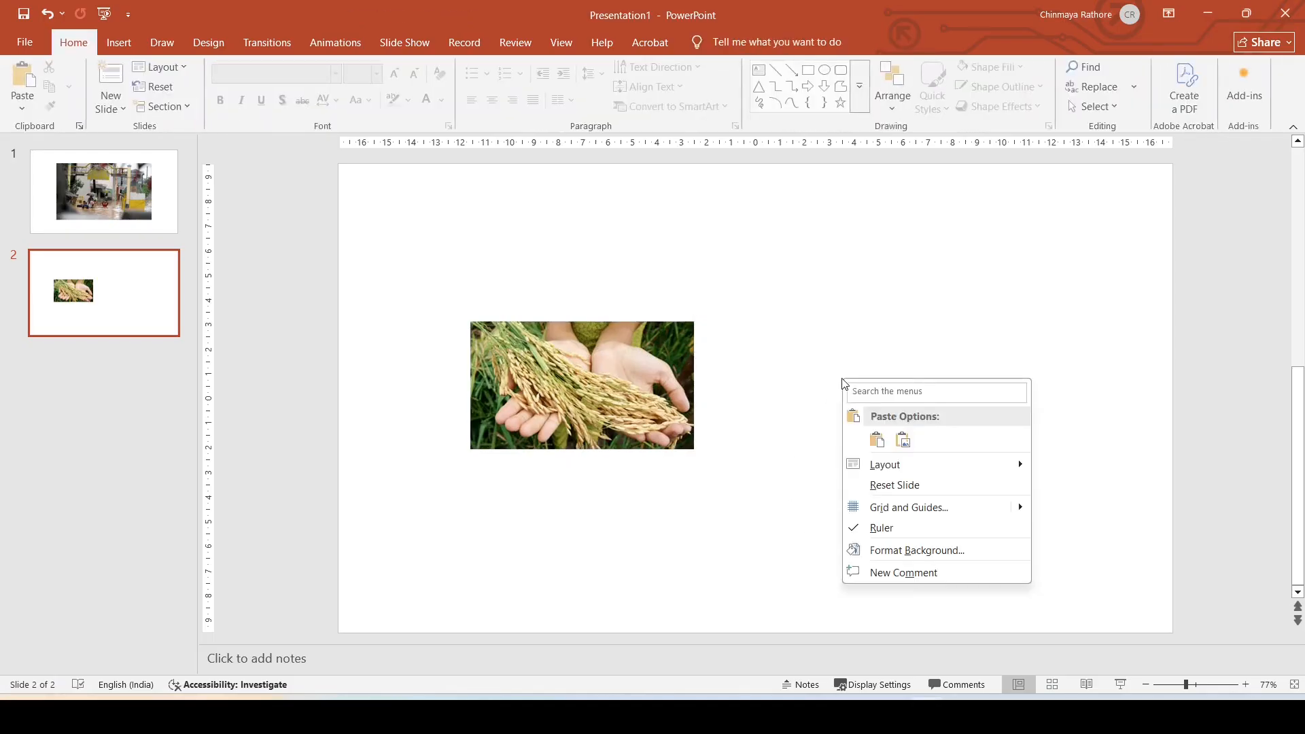
pyautogui.click(902, 445)
pyautogui.moveTo(759, 336); pyautogui.dragTo(927, 339)
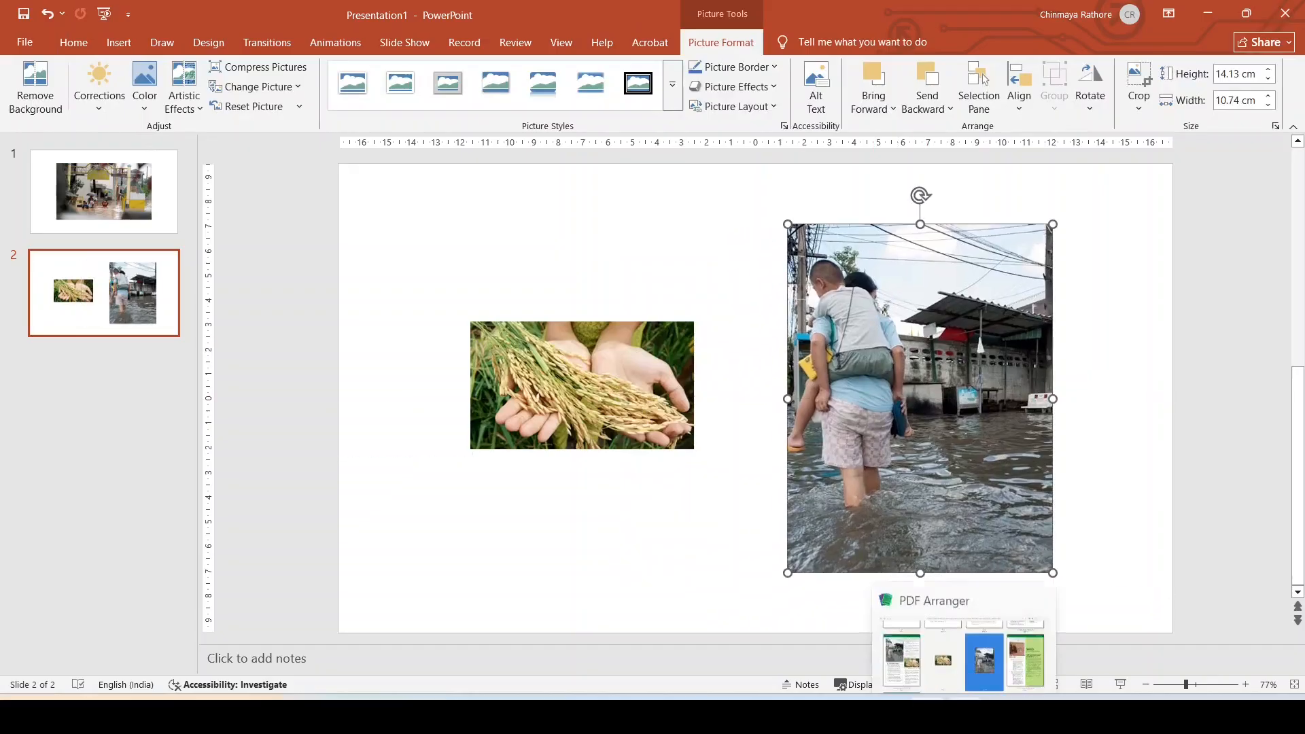
pyautogui.click(964, 713)
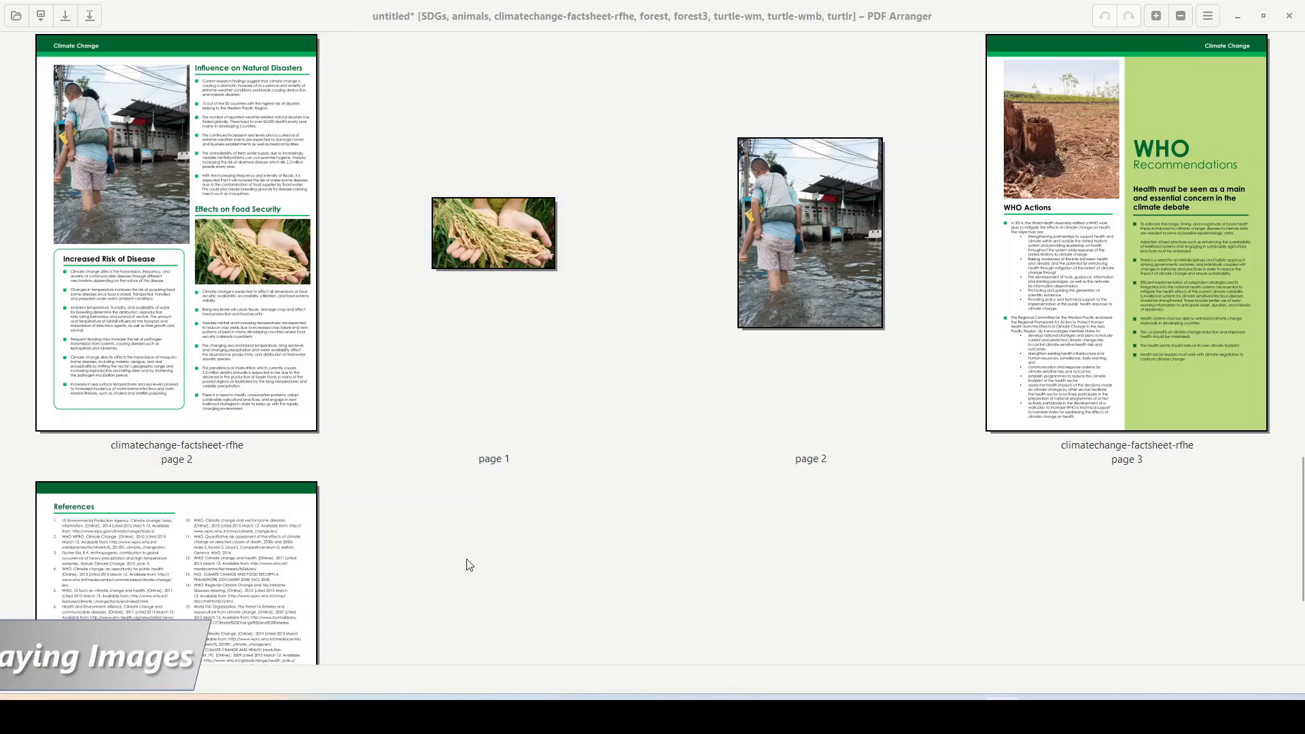
# Step: Insert a blank page with A4 paper size in portrait after the references page
pyautogui.scroll(-1, 467, 562)
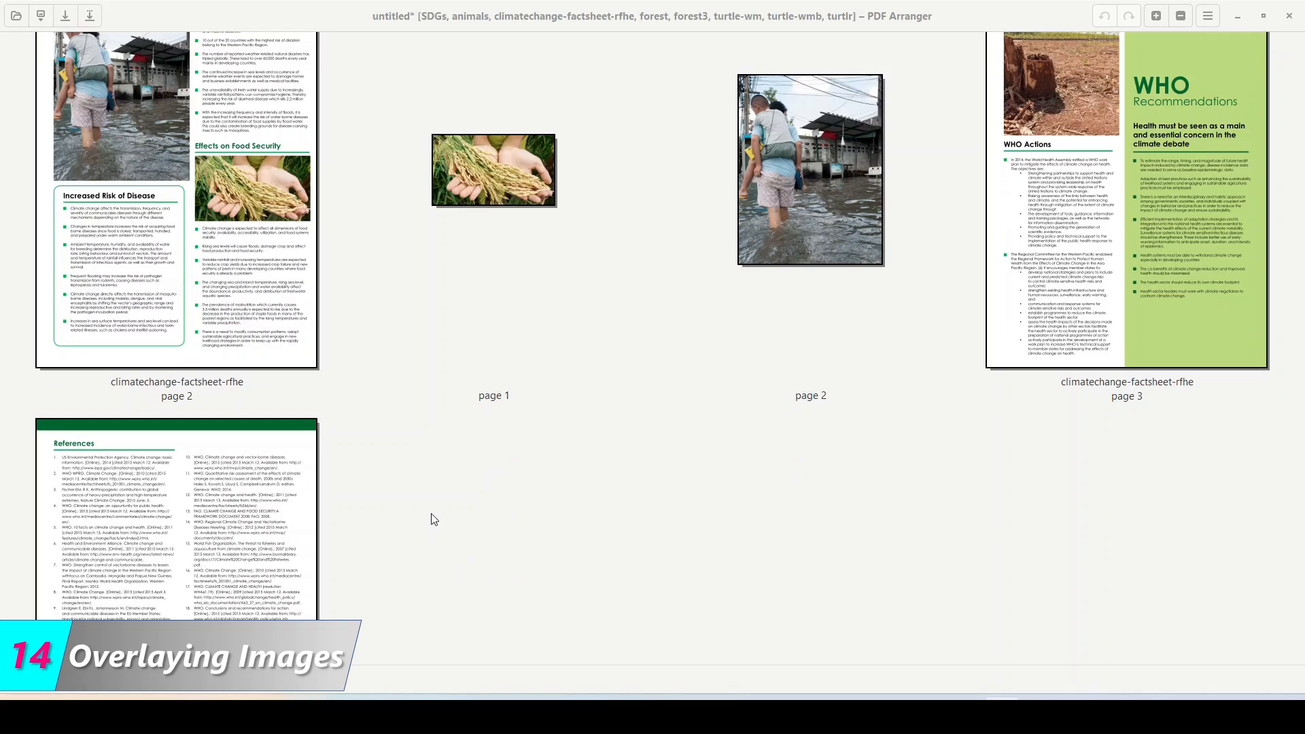
pyautogui.rightClick(435, 485)
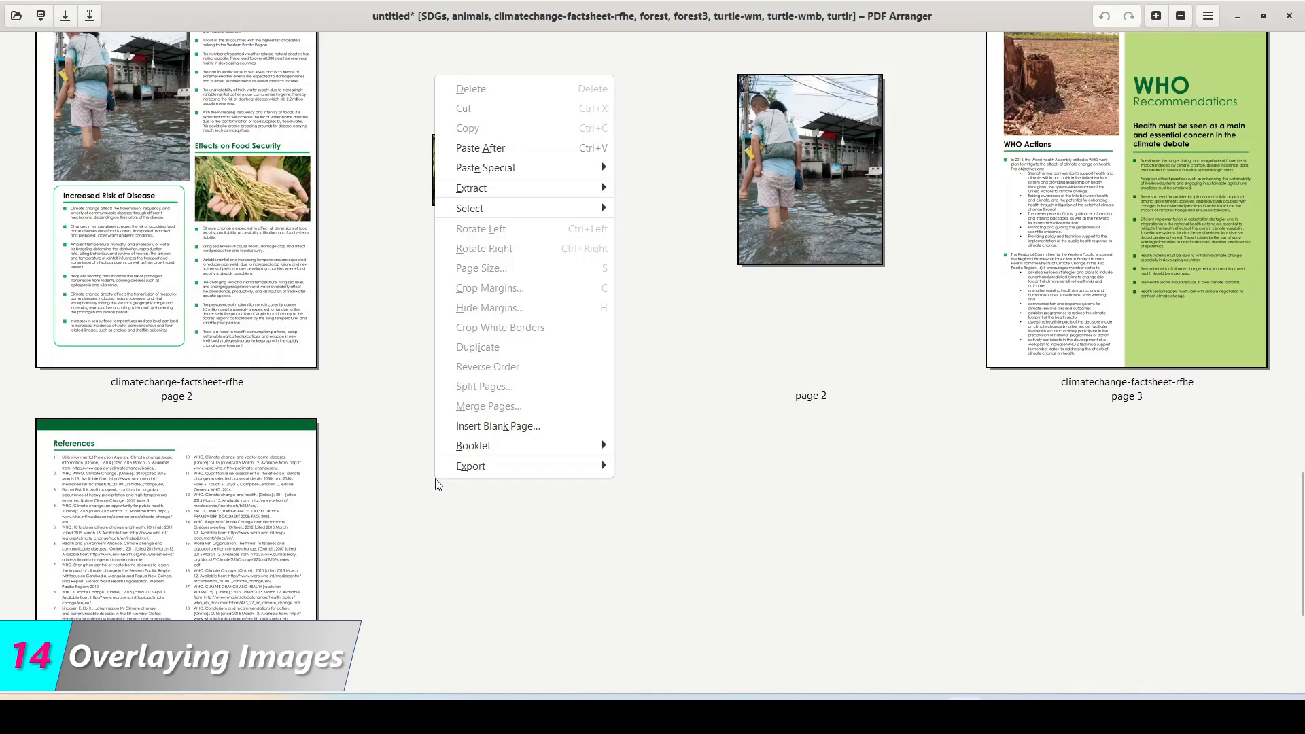
pyautogui.click(493, 427)
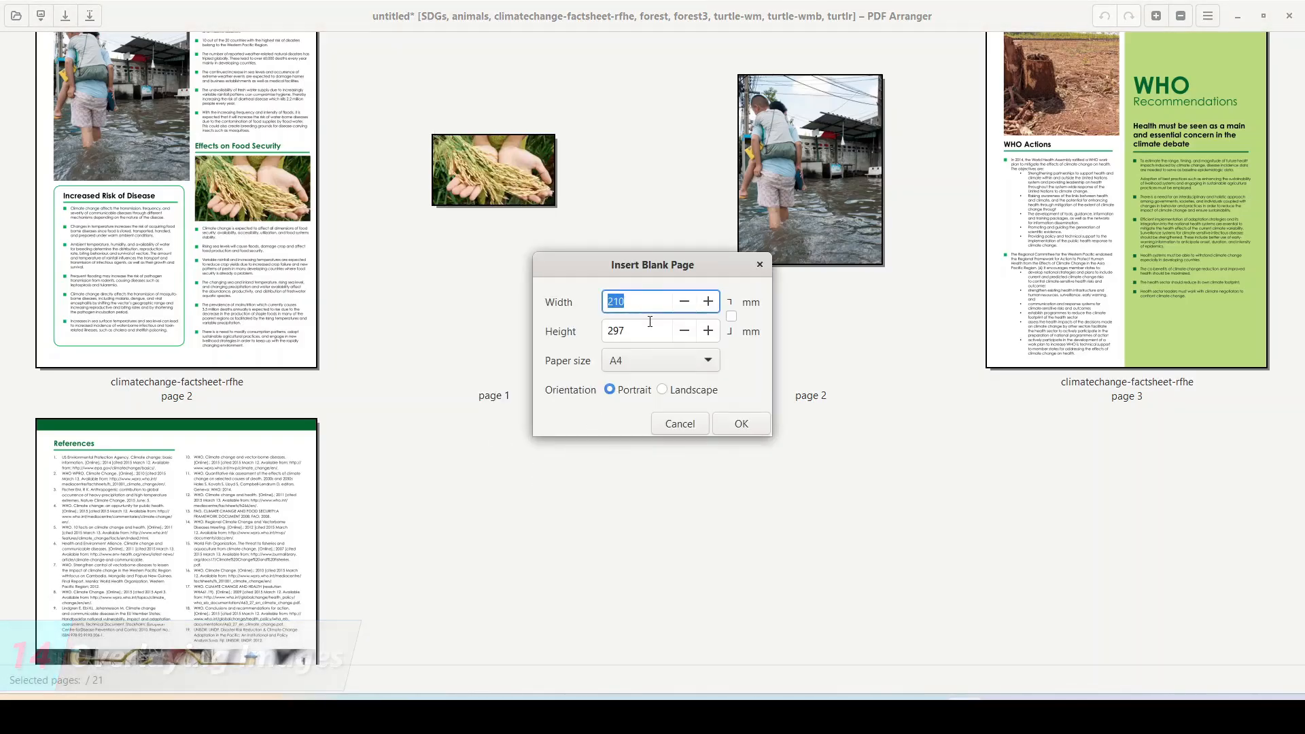
pyautogui.click(709, 360)
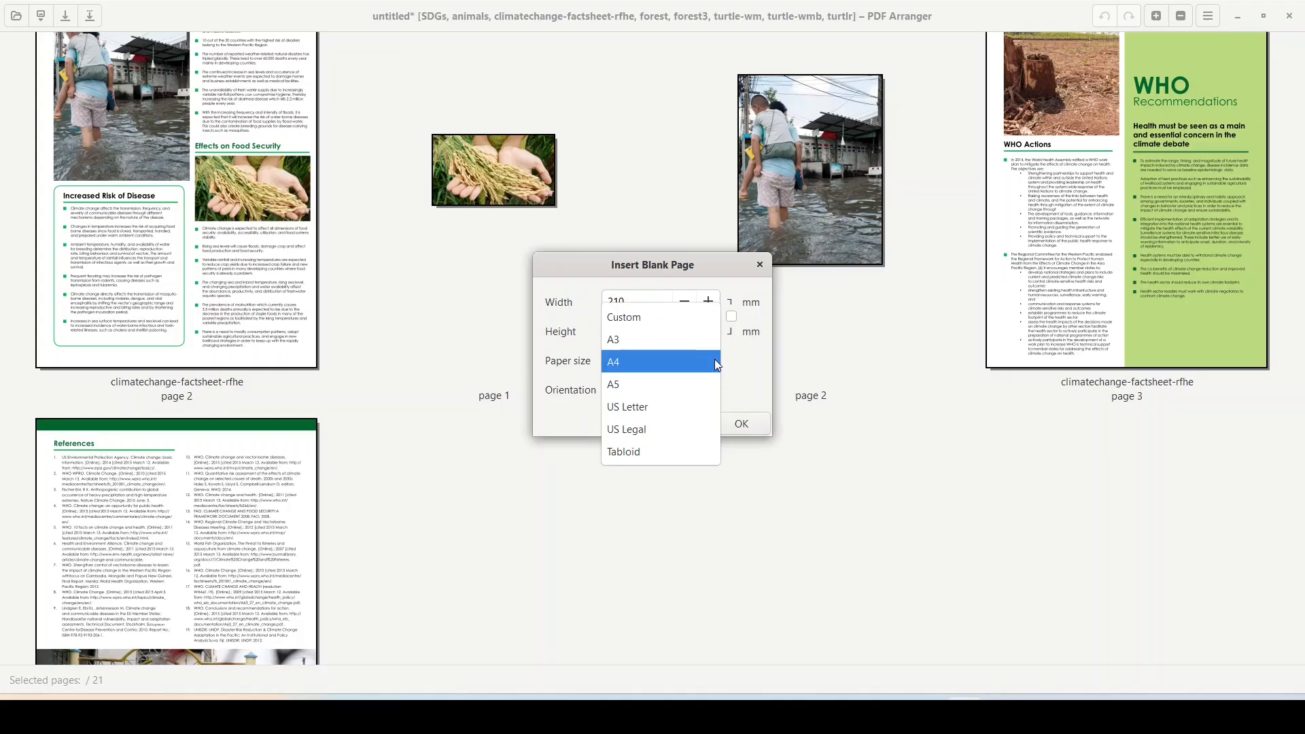
pyautogui.click(715, 361)
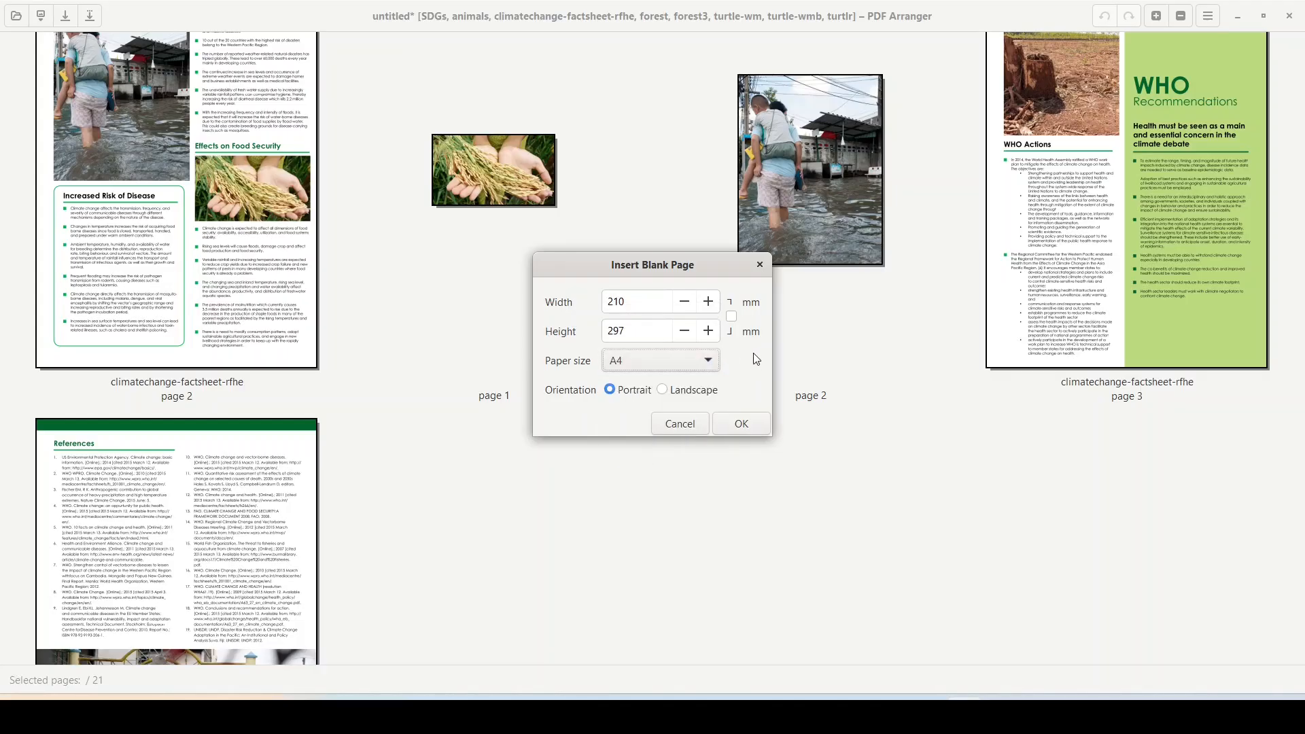
pyautogui.click(740, 425)
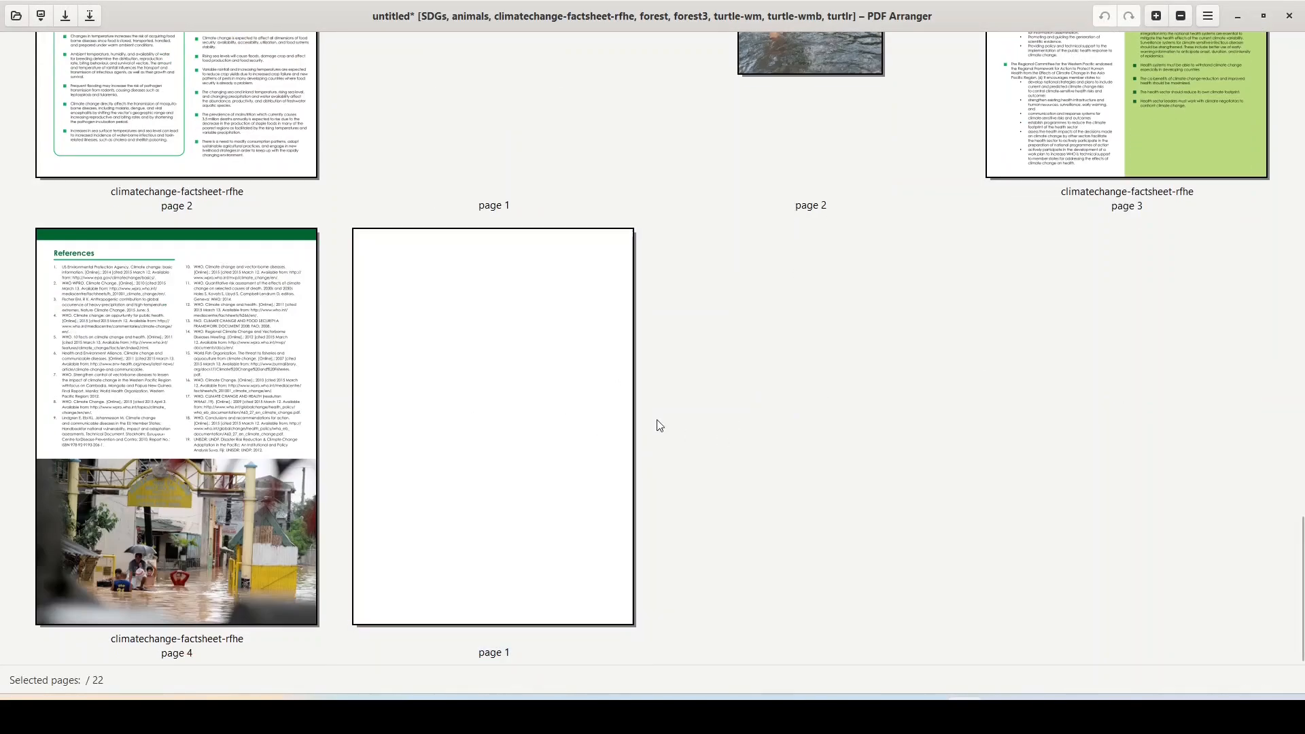
pyautogui.scroll(2, 725, 364)
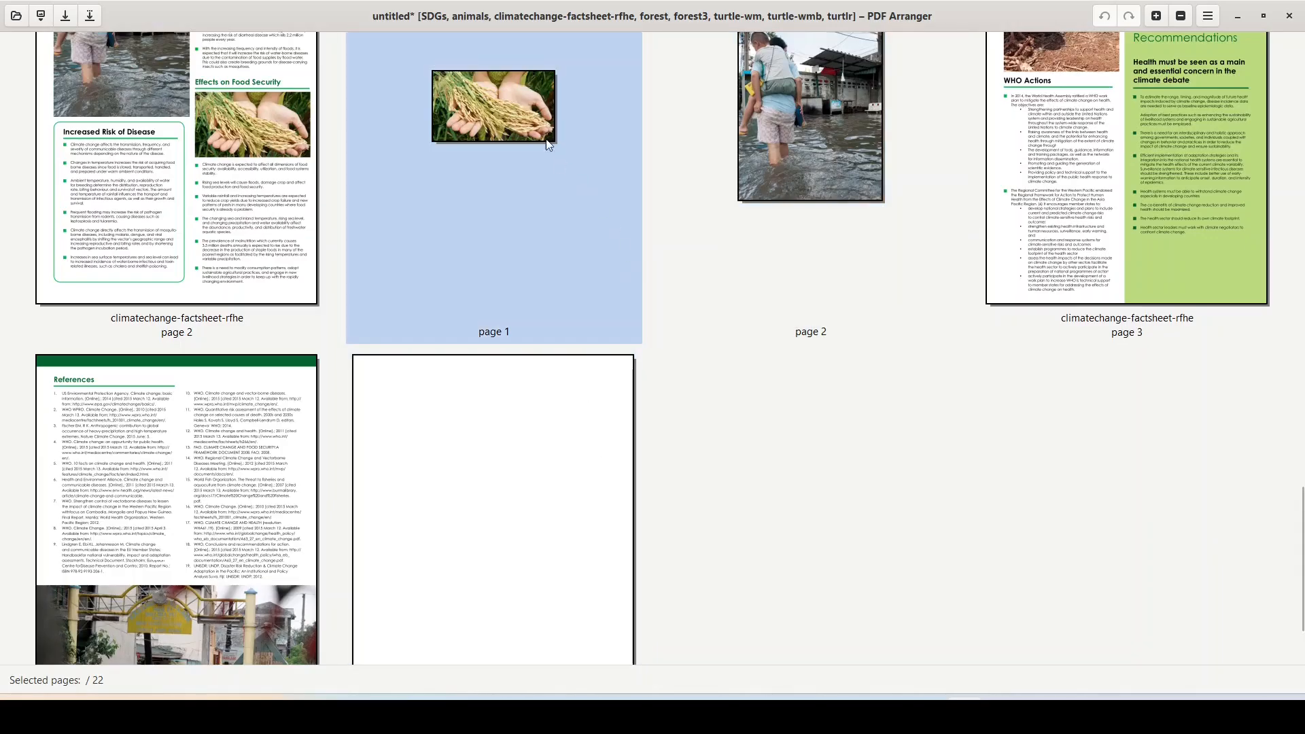
# Step: Copy the rice image page and paste it as an overlay on the blank A4 page
pyautogui.rightClick(483, 118)
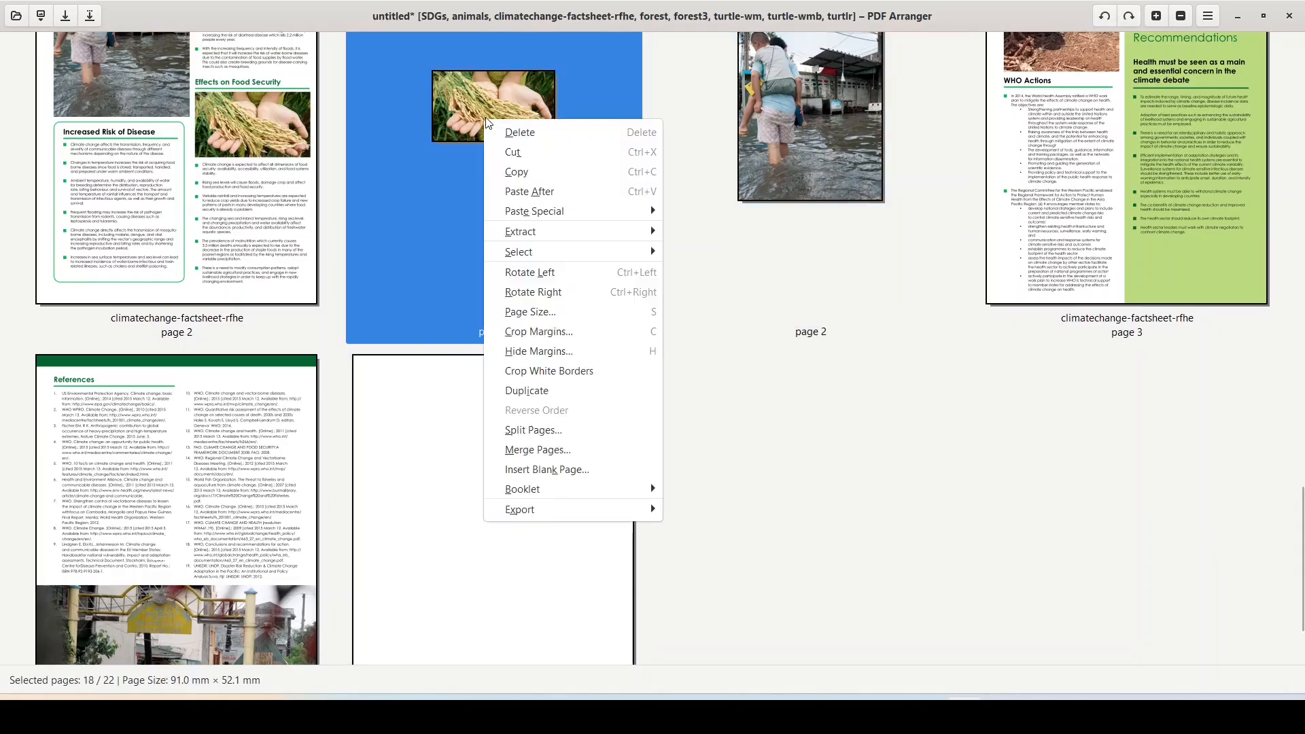
pyautogui.click(517, 173)
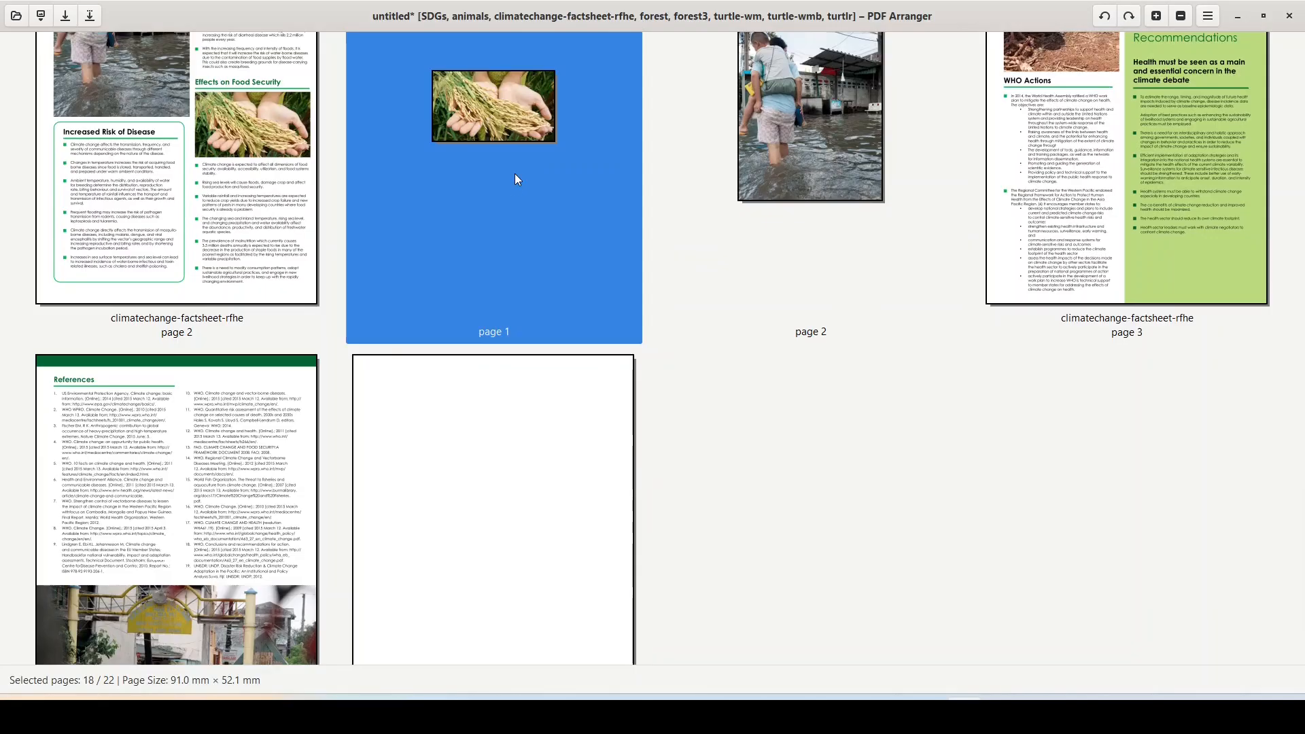
pyautogui.scroll(-2, 523, 239)
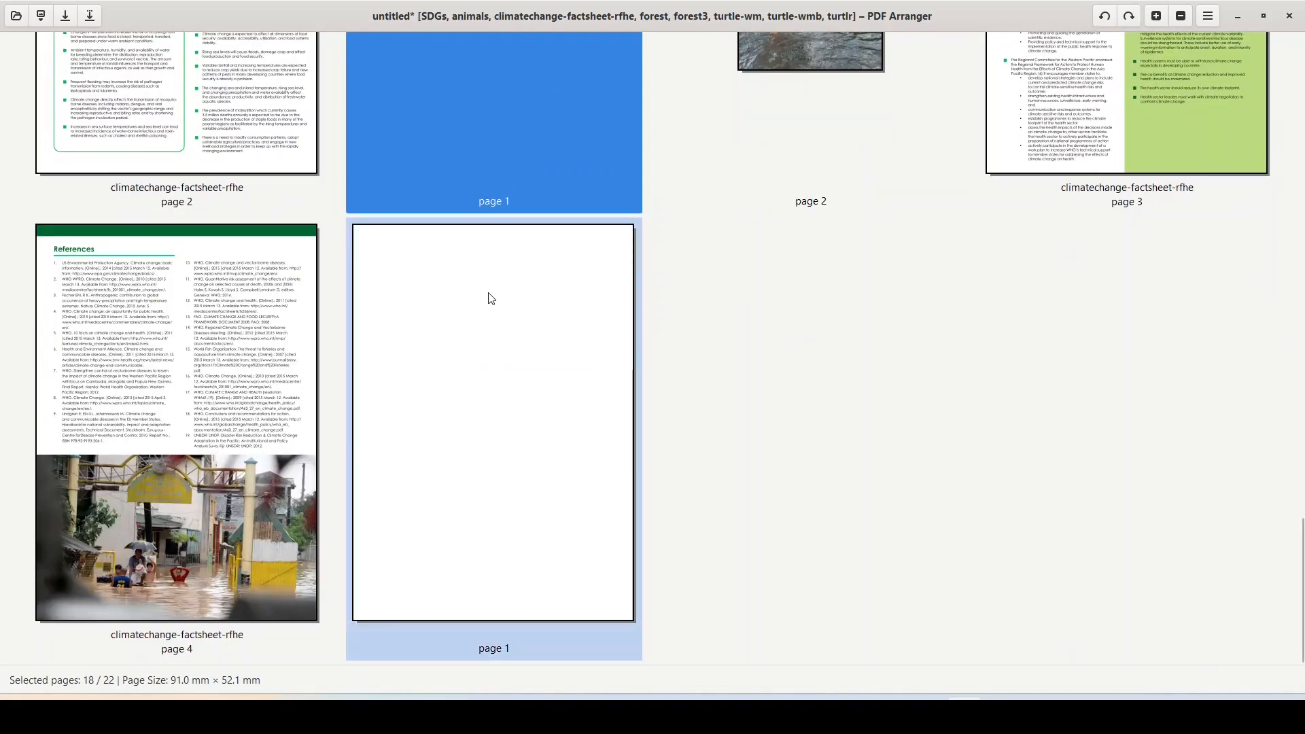
pyautogui.rightClick(491, 298)
pyautogui.moveTo(544, 378)
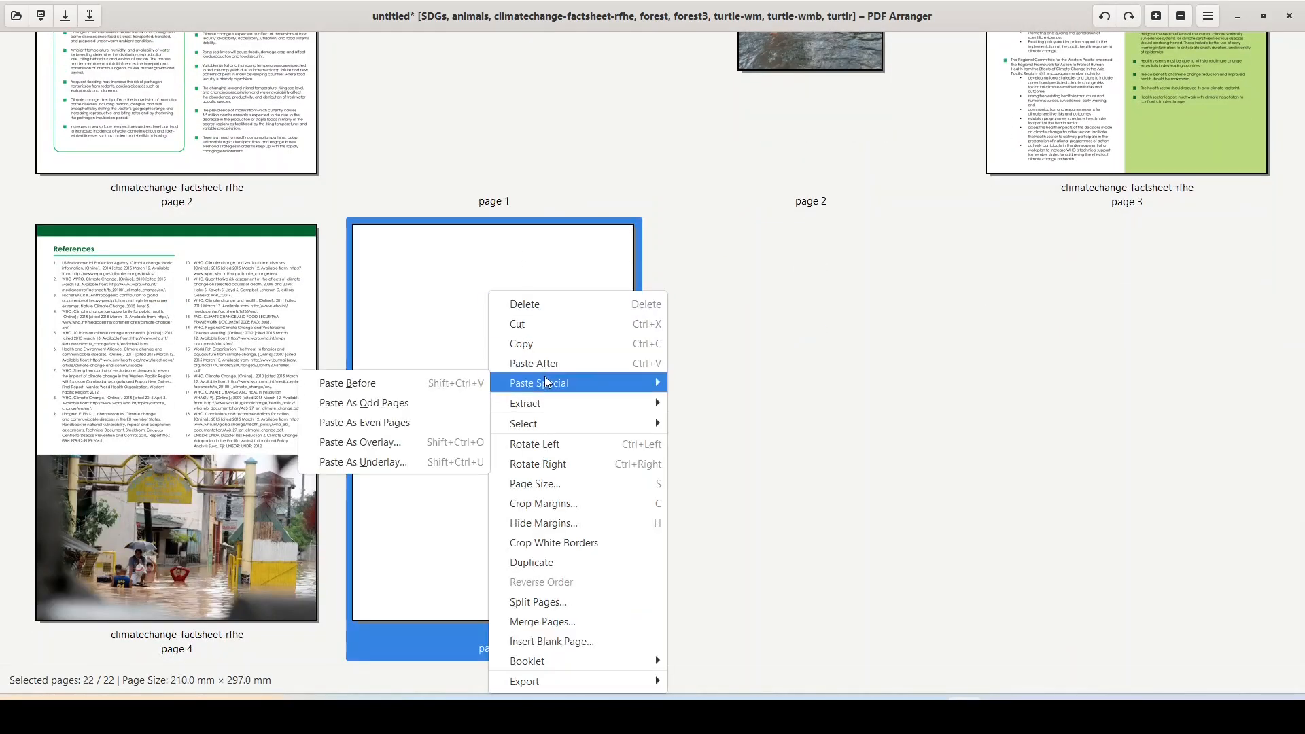
pyautogui.click(398, 448)
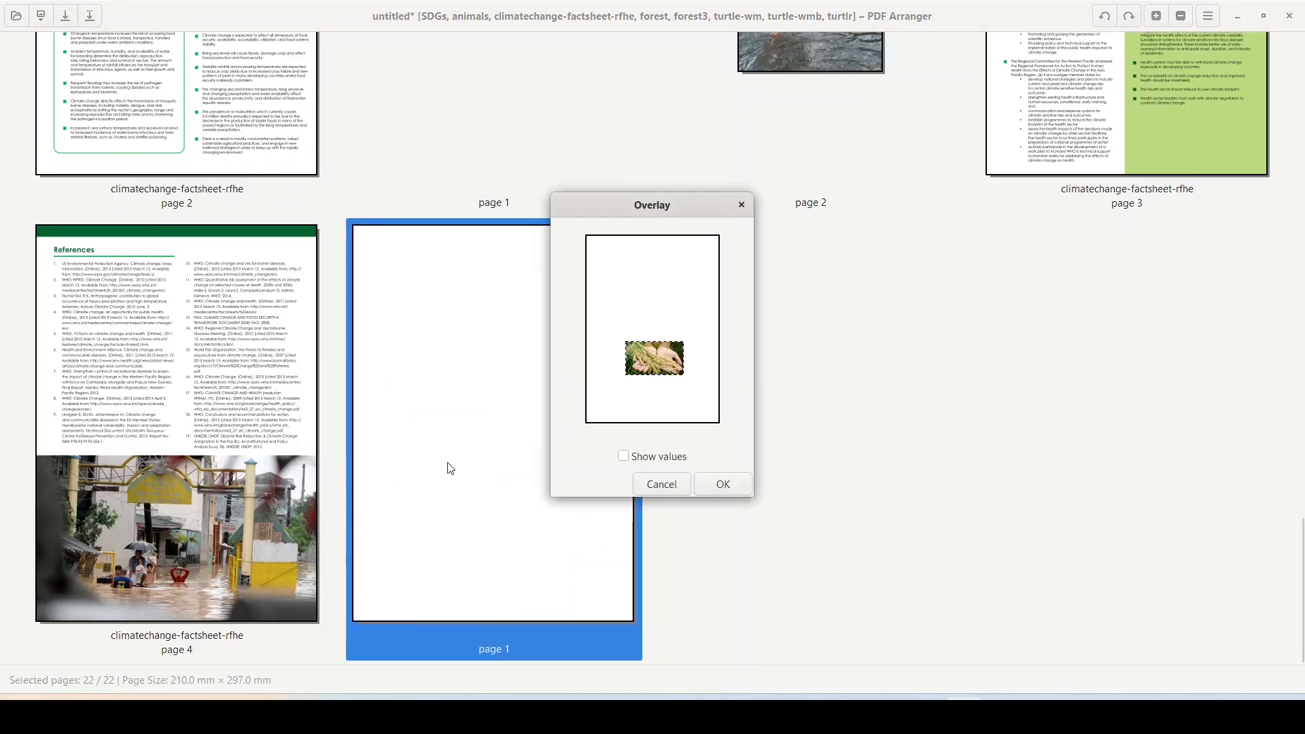
pyautogui.moveTo(661, 366); pyautogui.dragTo(647, 264)
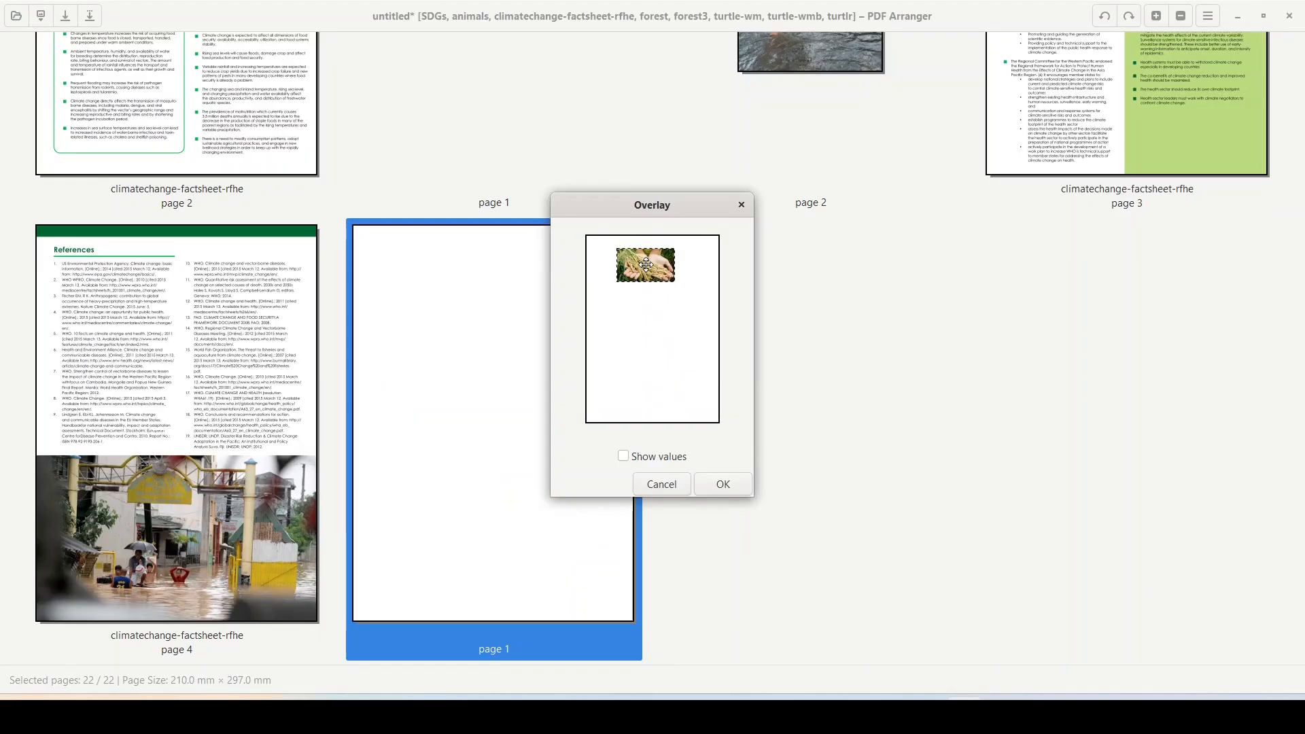
# Step: Set the overlay offsets to horizontal 50 and vertical 10, and confirm
pyautogui.click(623, 457)
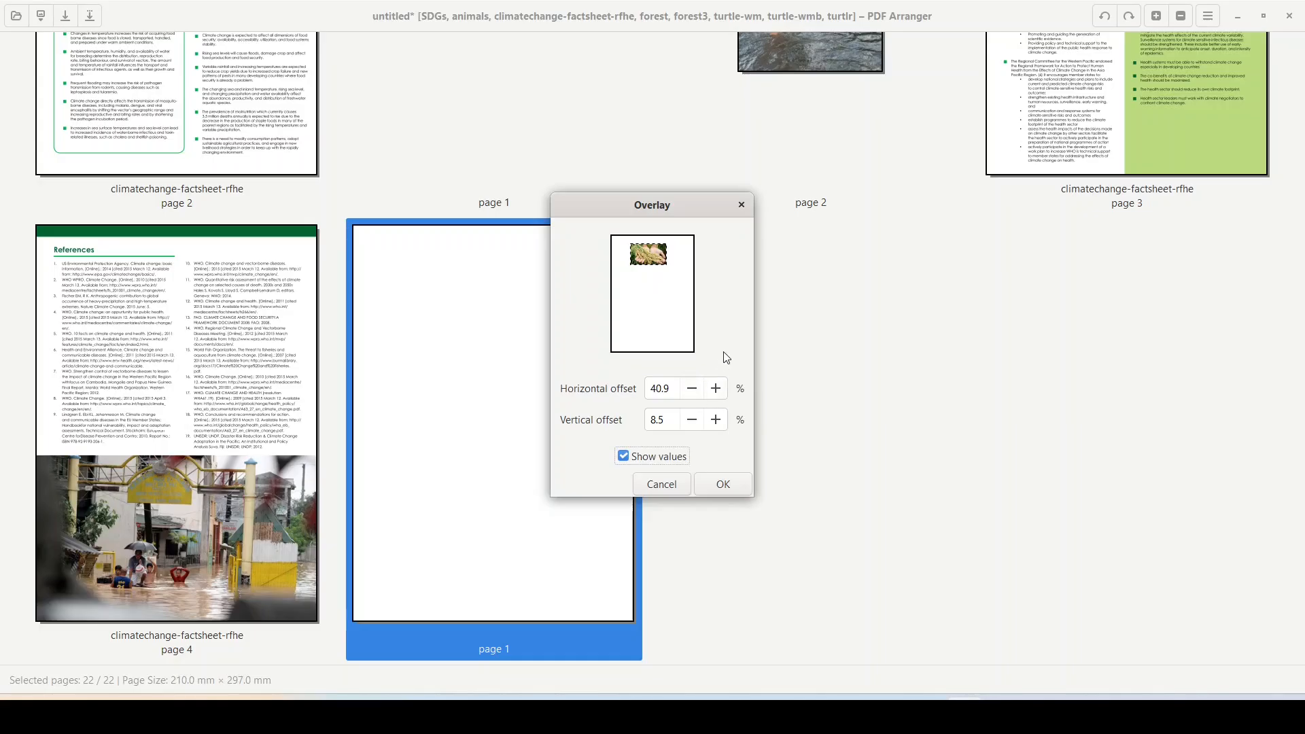
pyautogui.doubleClick(673, 390)
pyautogui.press('BackSpace')
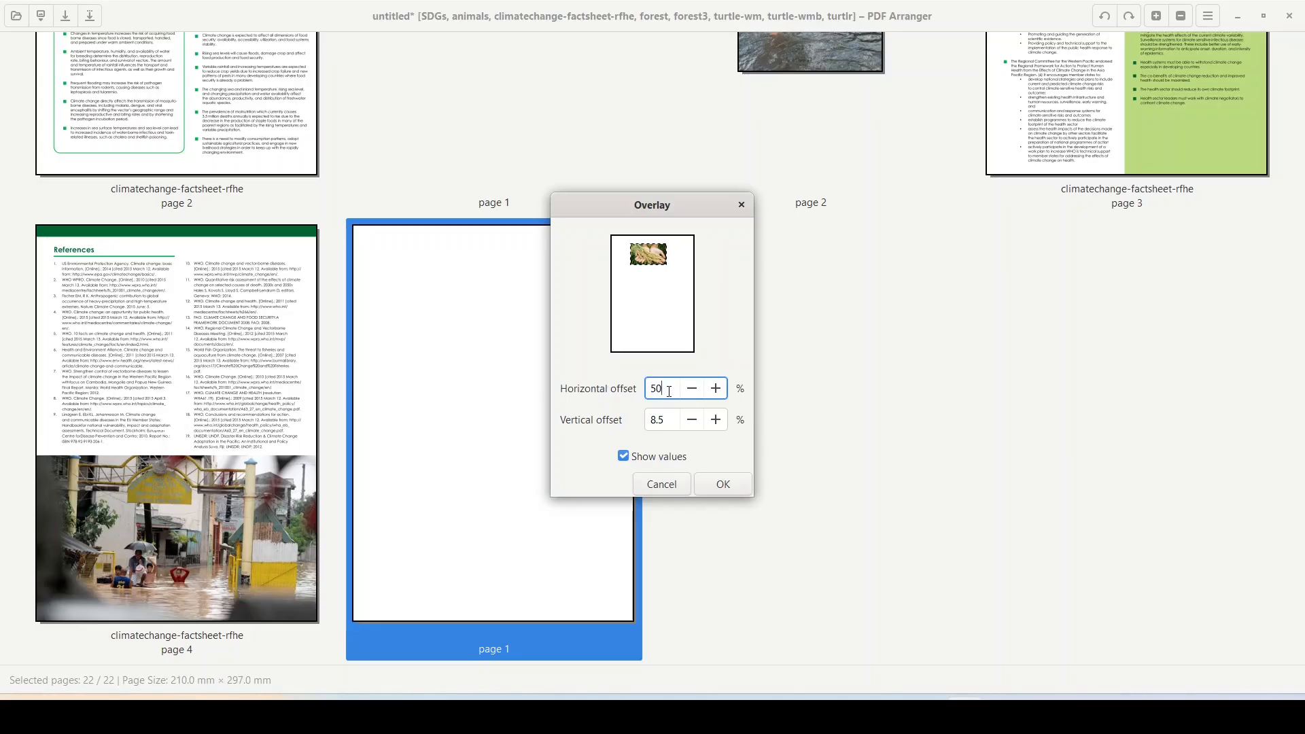
pyautogui.click(666, 423)
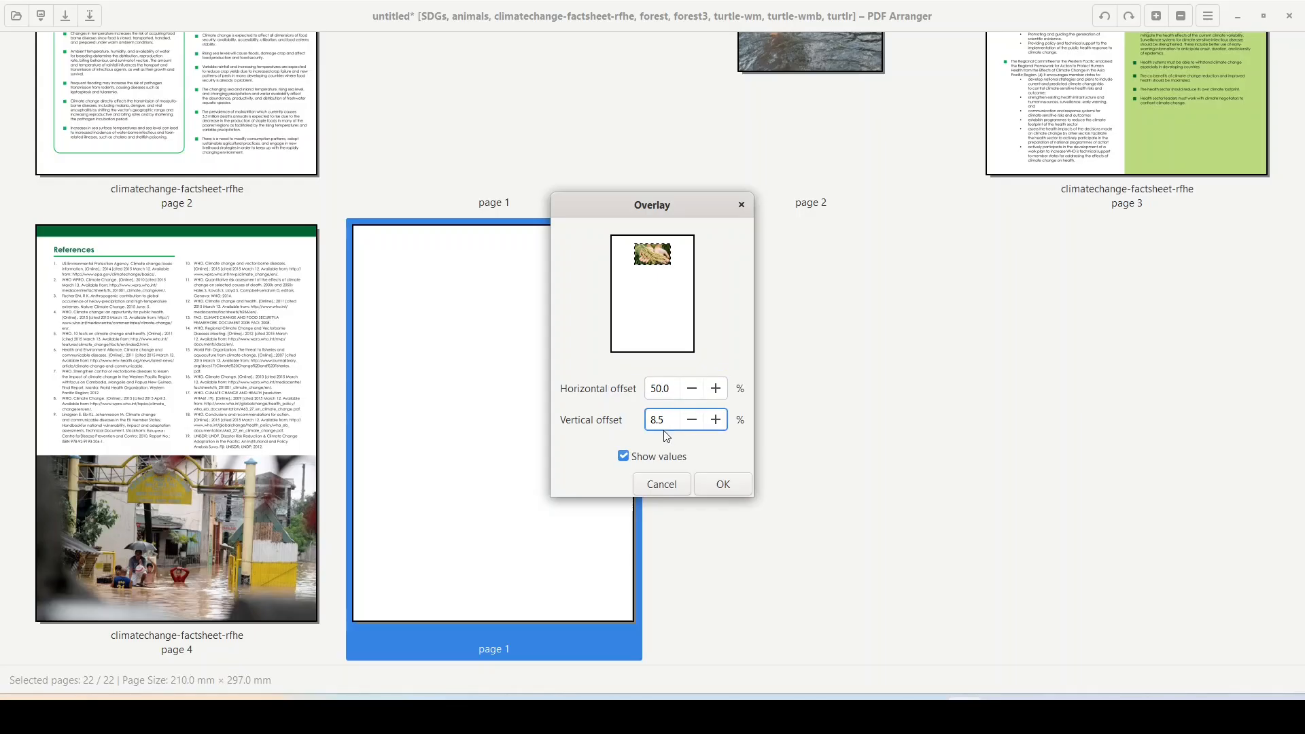
pyautogui.hotkey('ctrl', 'a')
pyautogui.write('1')
pyautogui.click(724, 485)
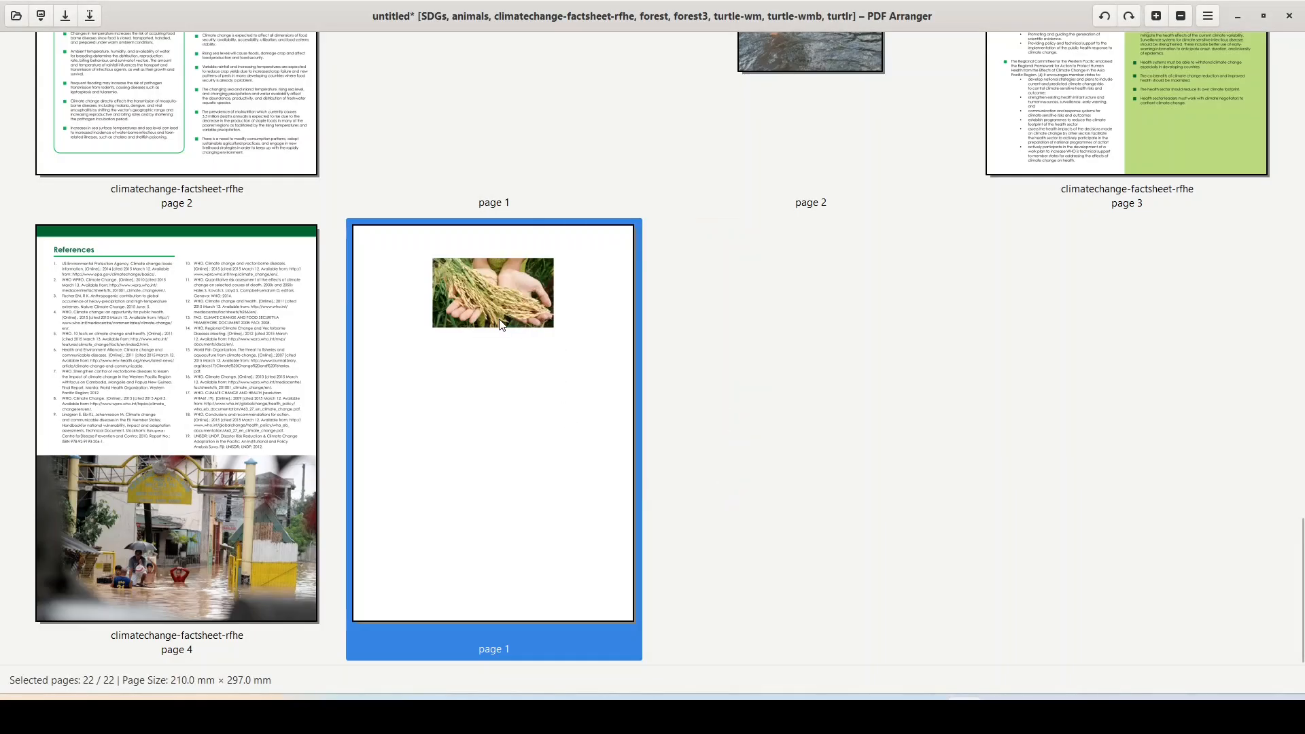
# Step: Copy the flooded-street photo page and paste it as an overlay below the rice image
pyautogui.scroll(3, 794, 64)
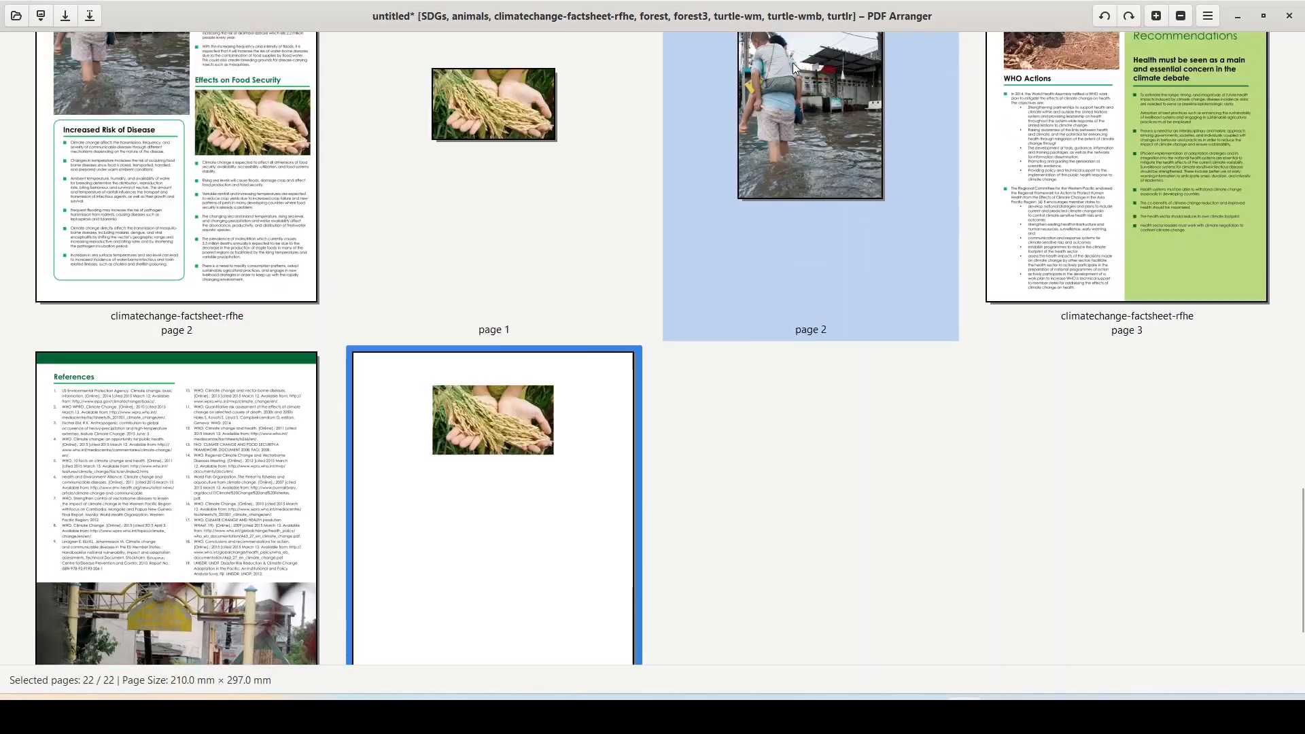
pyautogui.rightClick(793, 76)
pyautogui.click(856, 159)
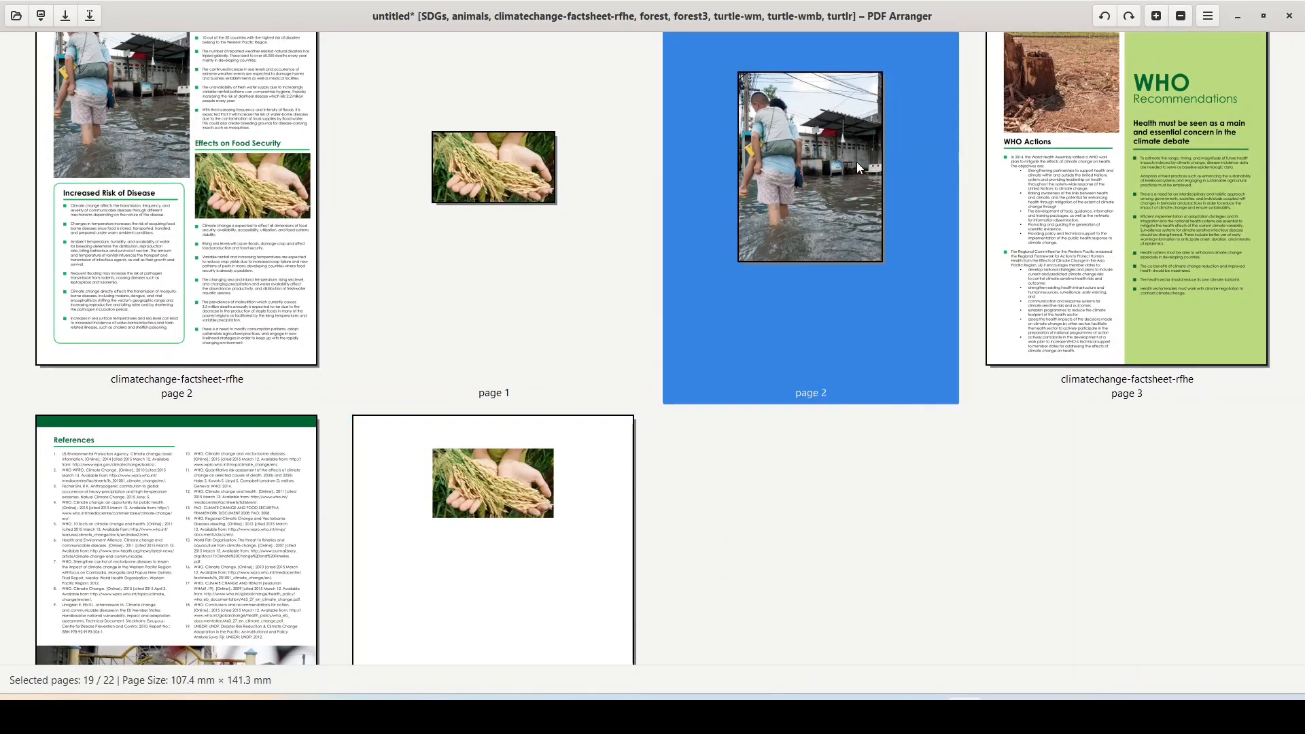
pyautogui.scroll(-2, 725, 269)
pyautogui.scroll(-1, 724, 272)
pyautogui.rightClick(552, 360)
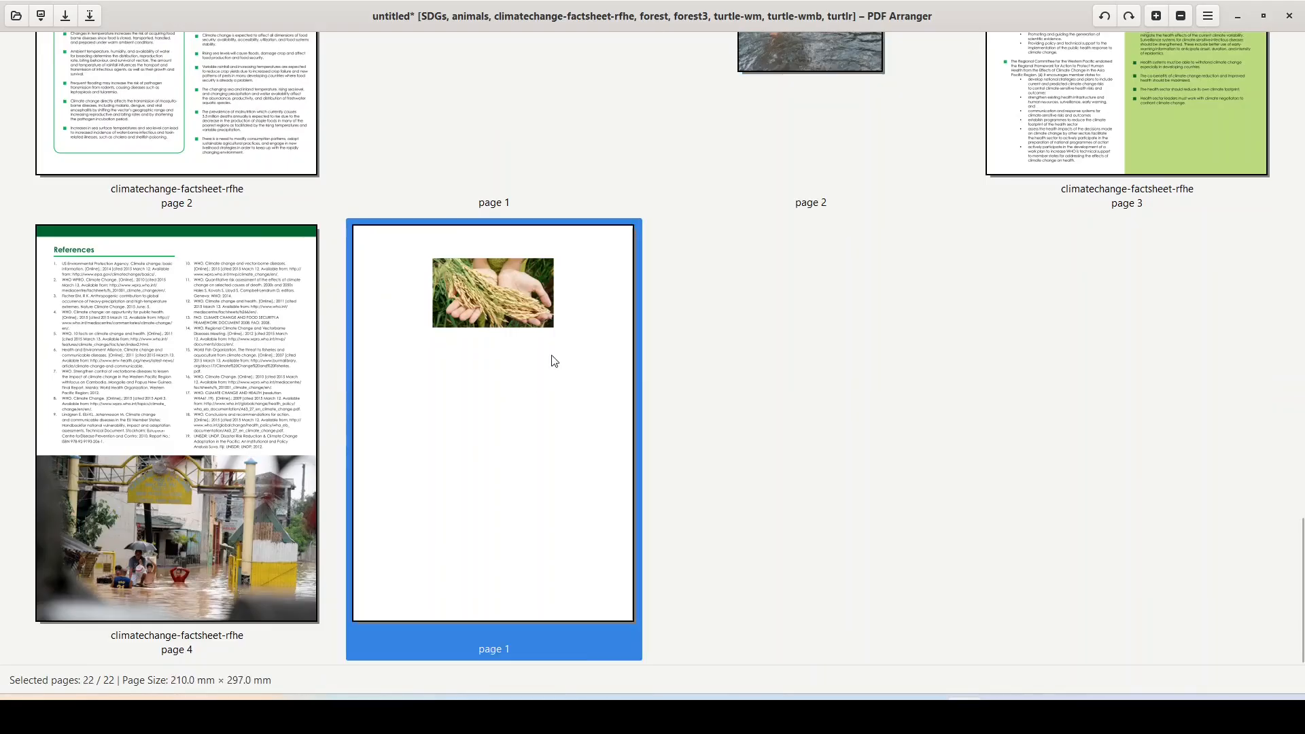
pyautogui.moveTo(577, 387)
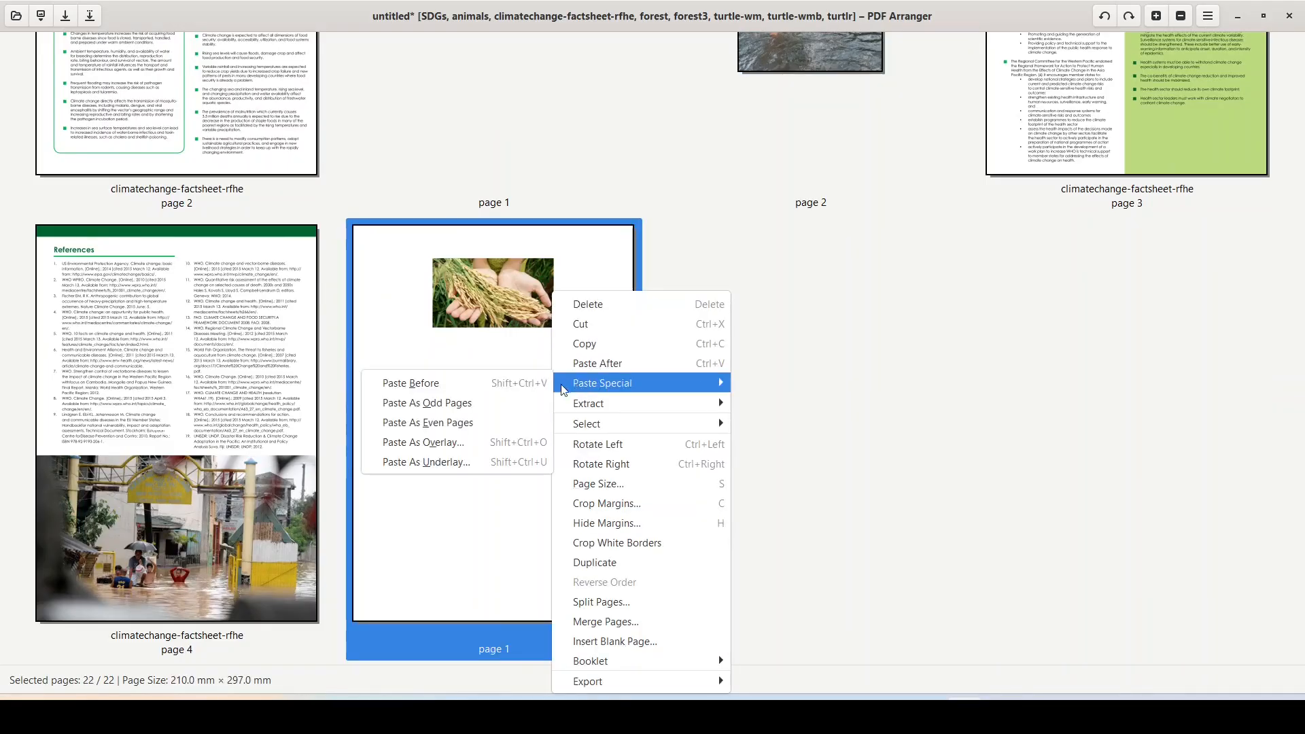
pyautogui.click(454, 443)
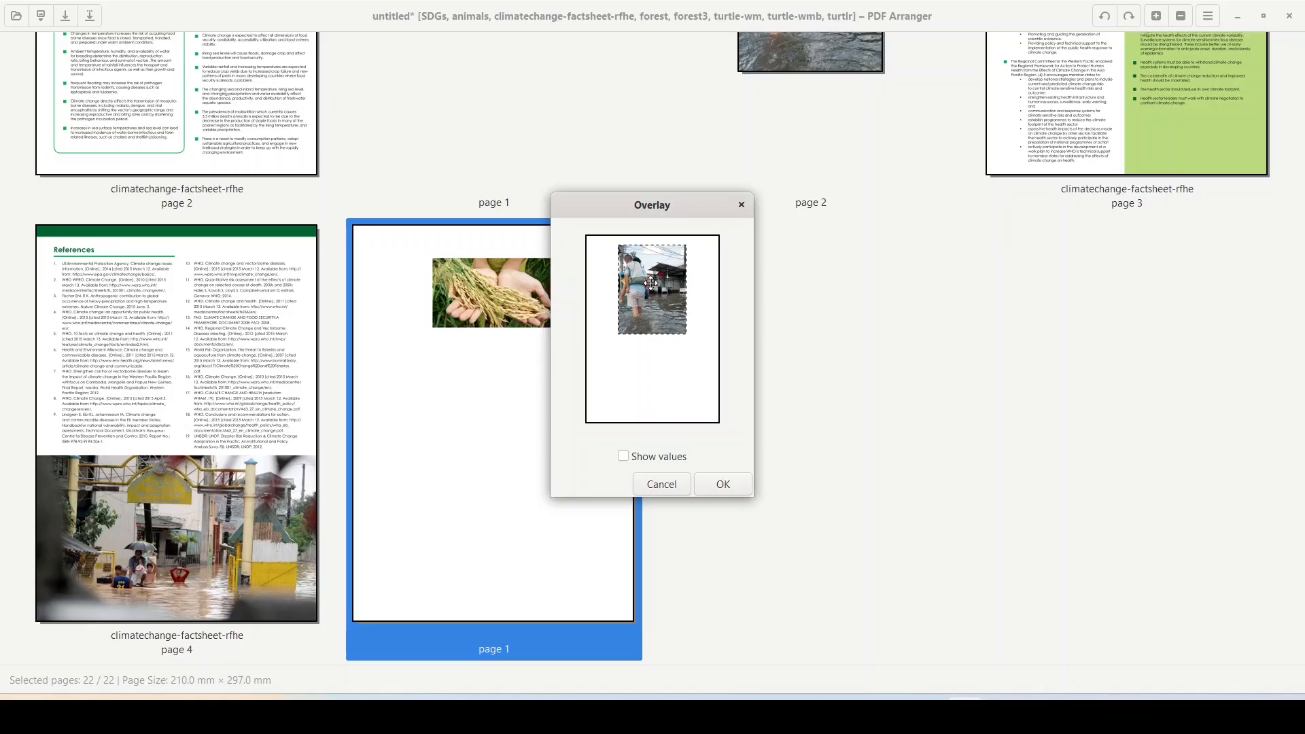
pyautogui.moveTo(651, 282); pyautogui.dragTo(652, 339)
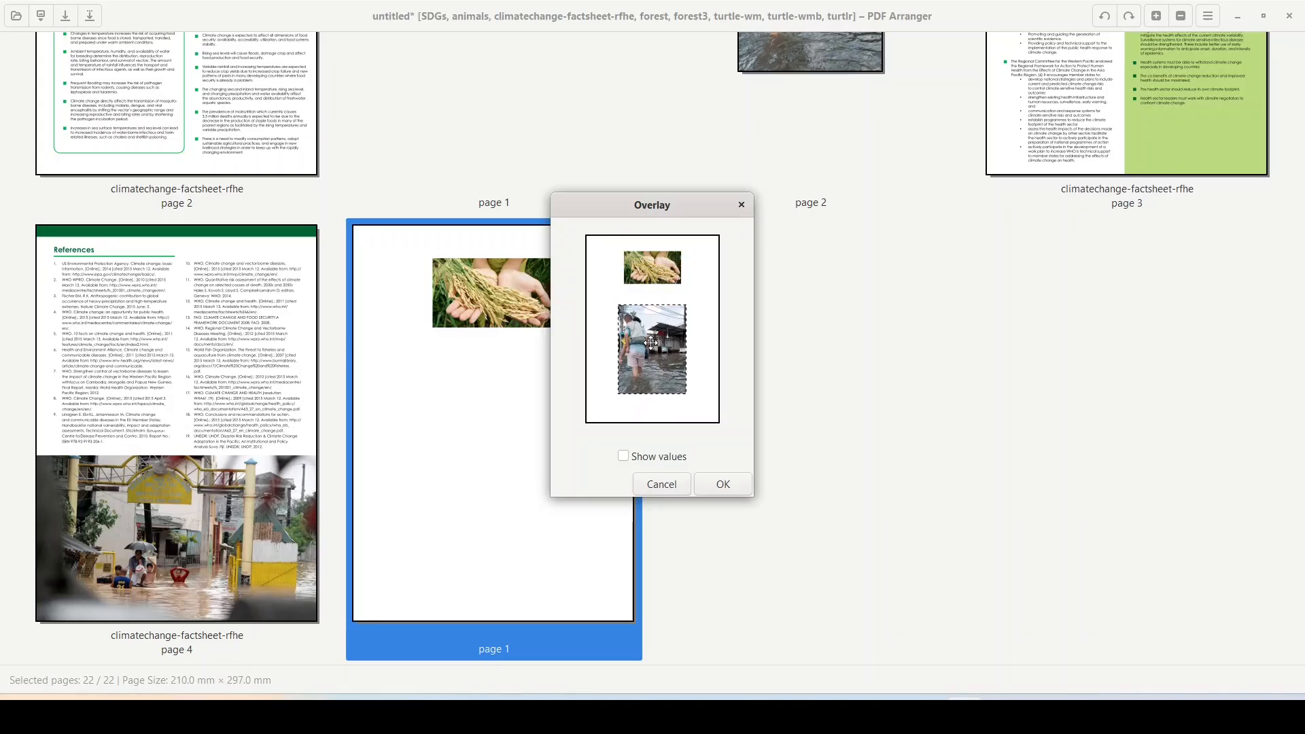
# Step: Set the street photo's vertical offset to 70 and confirm
pyautogui.click(623, 456)
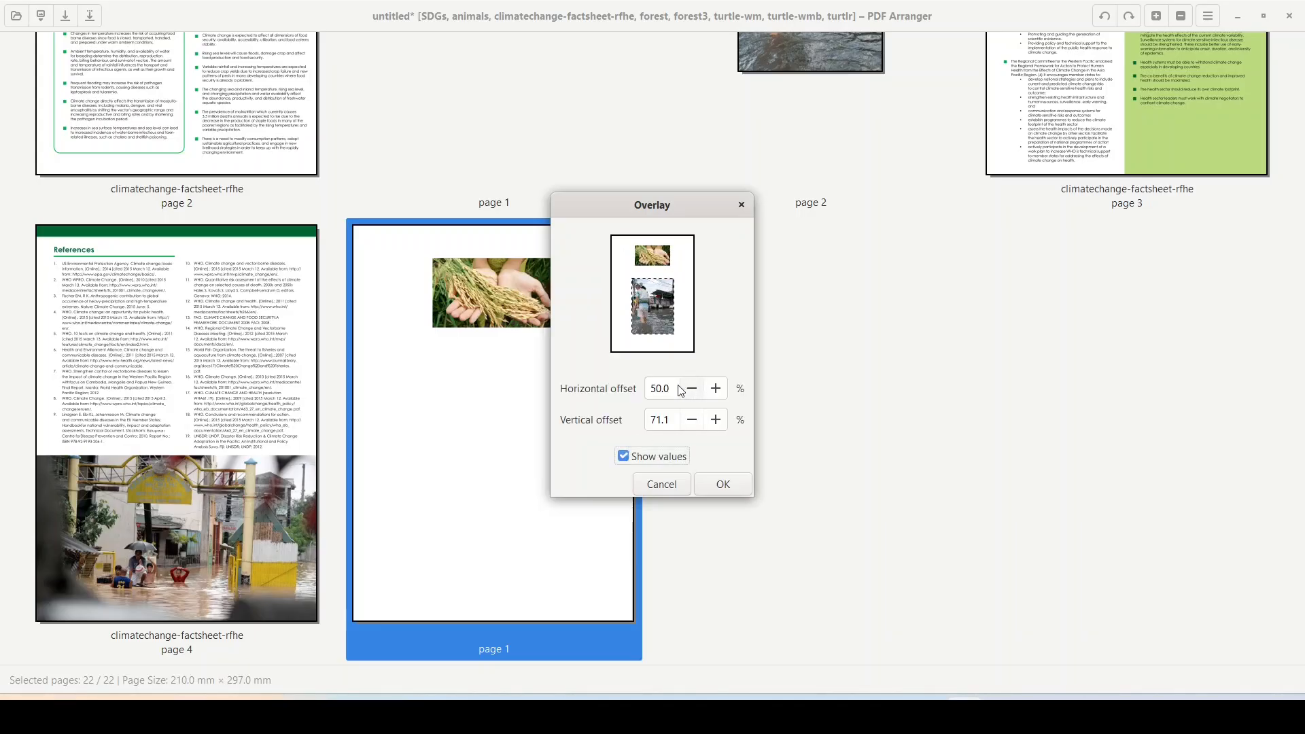
pyautogui.moveTo(670, 420); pyautogui.dragTo(646, 422)
pyautogui.write('70')
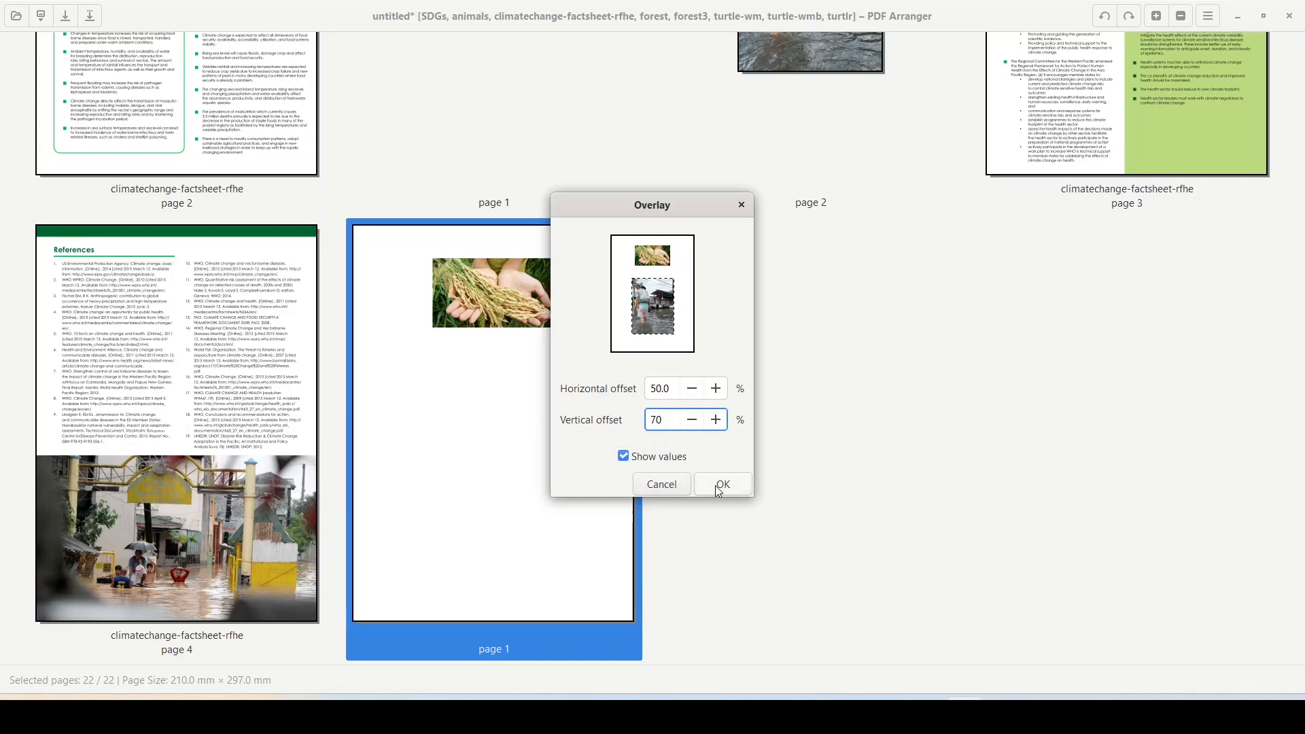
pyautogui.click(720, 488)
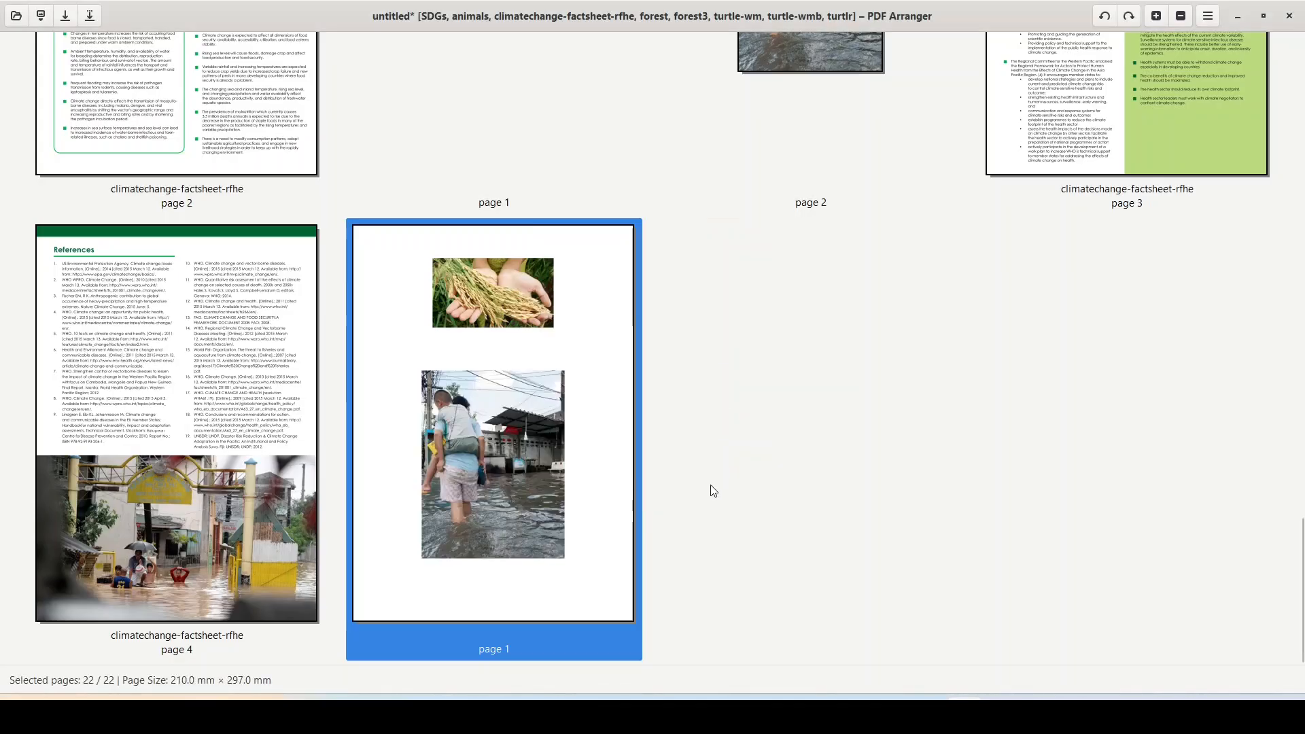
# Step: Drag the composed A4 photo page to just after SDGs page 16
pyautogui.click(797, 409)
pyautogui.moveTo(570, 265)
pyautogui.mouseDown()
pyautogui.moveTo(557, 122)
pyautogui.moveTo(581, 17)
pyautogui.moveTo(386, 27)
pyautogui.moveTo(595, 197)
pyautogui.moveTo(781, 260)
pyautogui.moveTo(970, 226)
pyautogui.mouseUp()
pyautogui.scroll(3, 1045, 287)
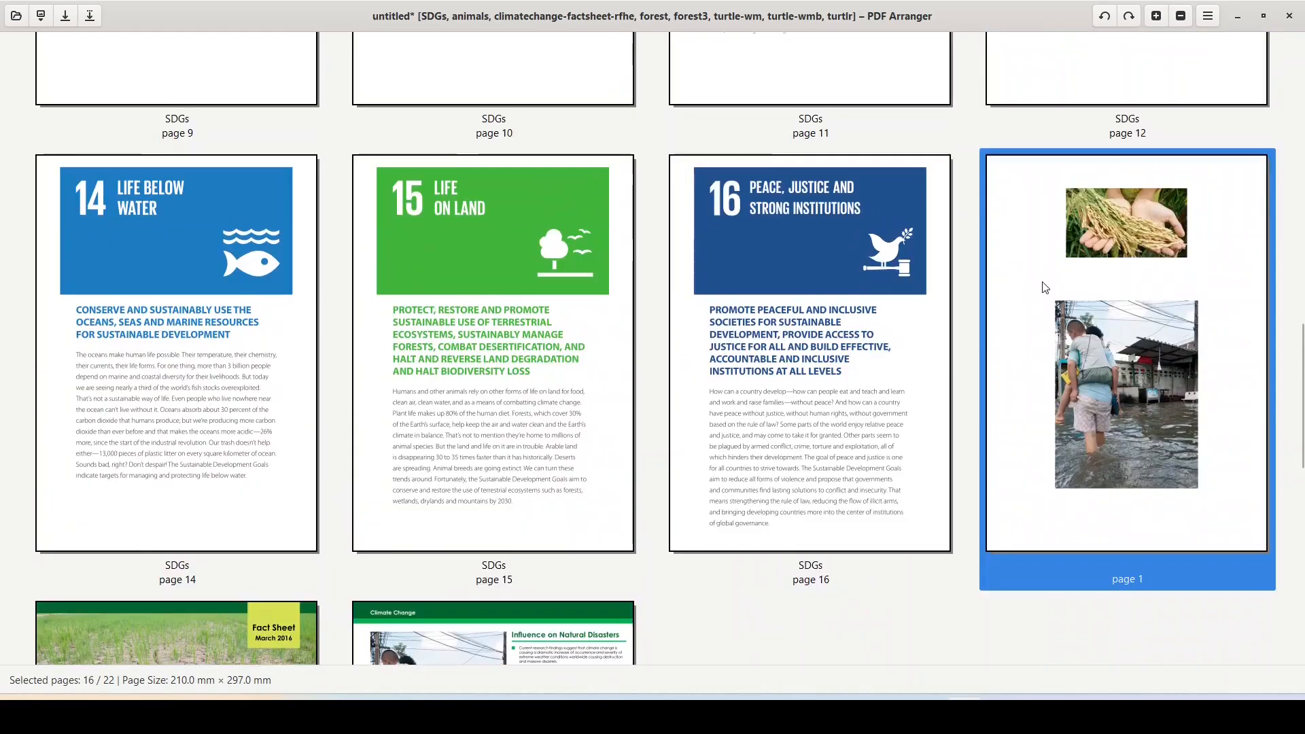
pyautogui.scroll(-5, 903, 475)
# Step: Apply a context-menu action to the rice and flooded-street image pages, then select SDGs page 14
pyautogui.click(887, 494)
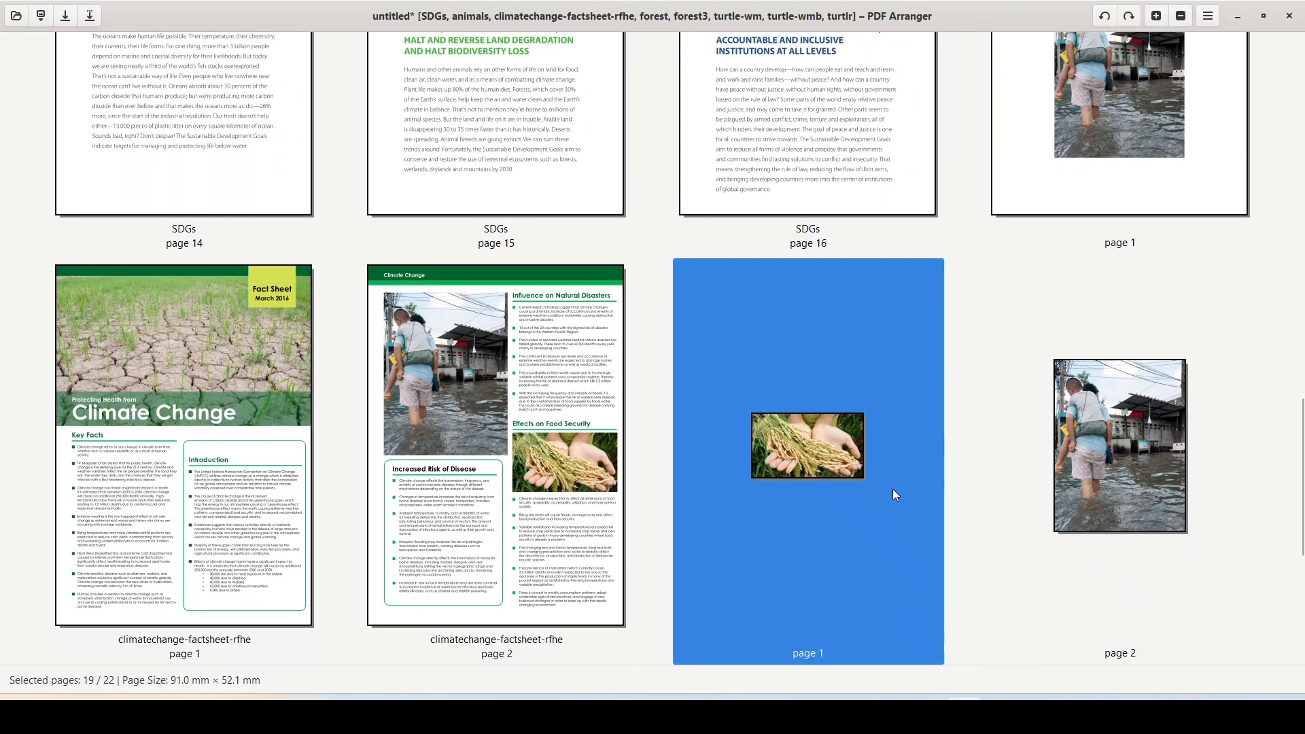
pyautogui.keyDown('shift'); pyautogui.click(1148, 455); pyautogui.keyUp('shift')
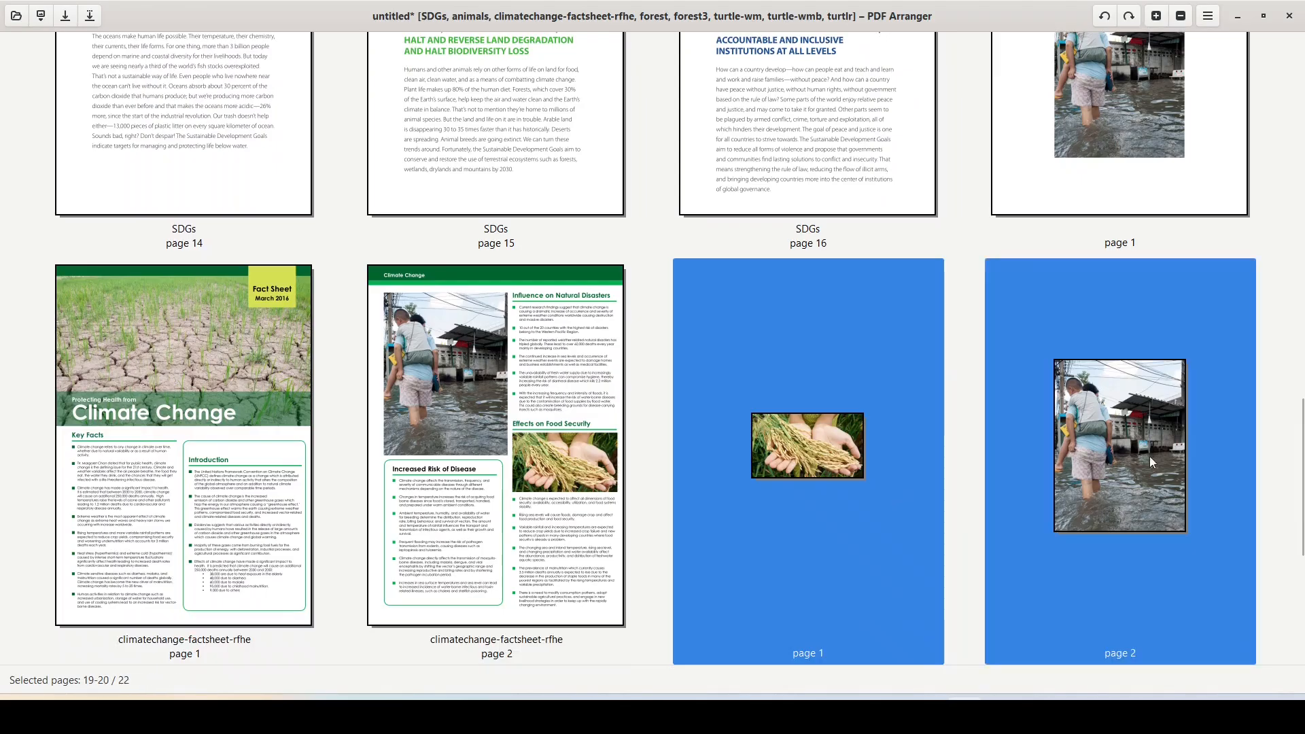
pyautogui.rightClick(1057, 392)
pyautogui.click(1101, 305)
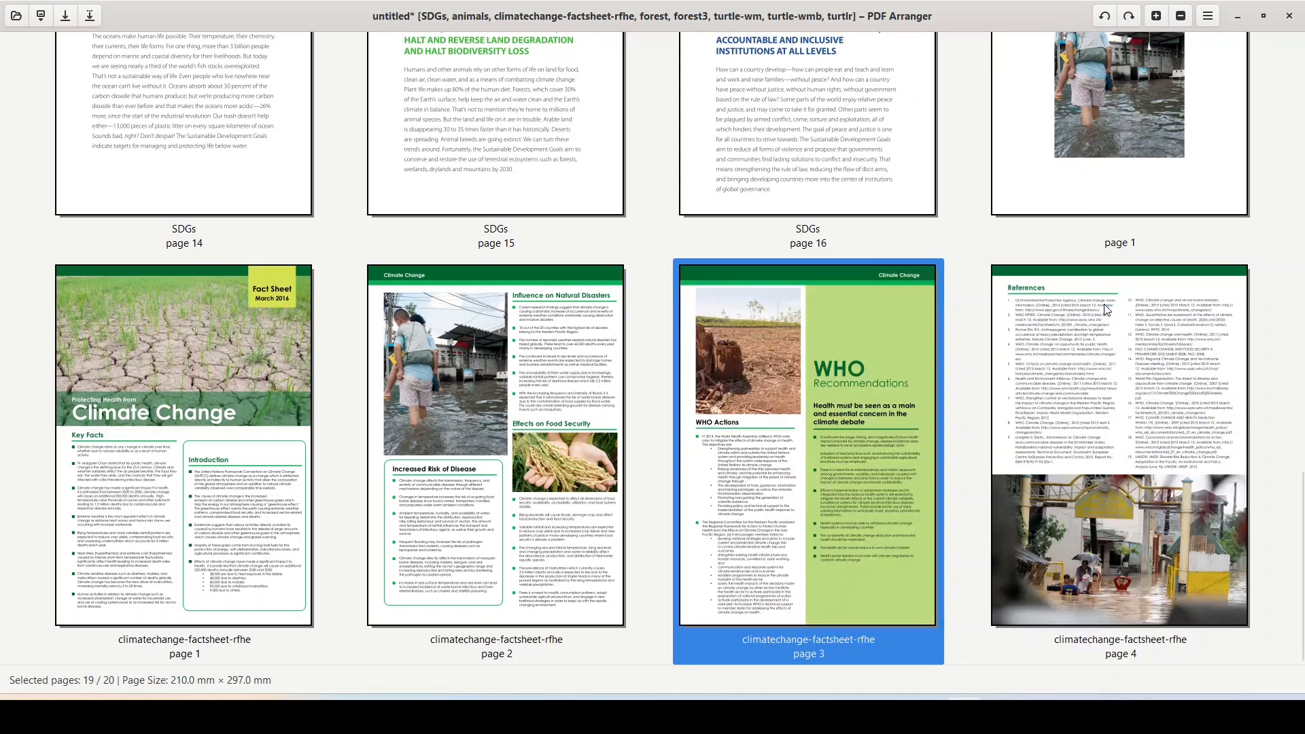
pyautogui.scroll(1, 1116, 370)
pyautogui.scroll(5, 1117, 369)
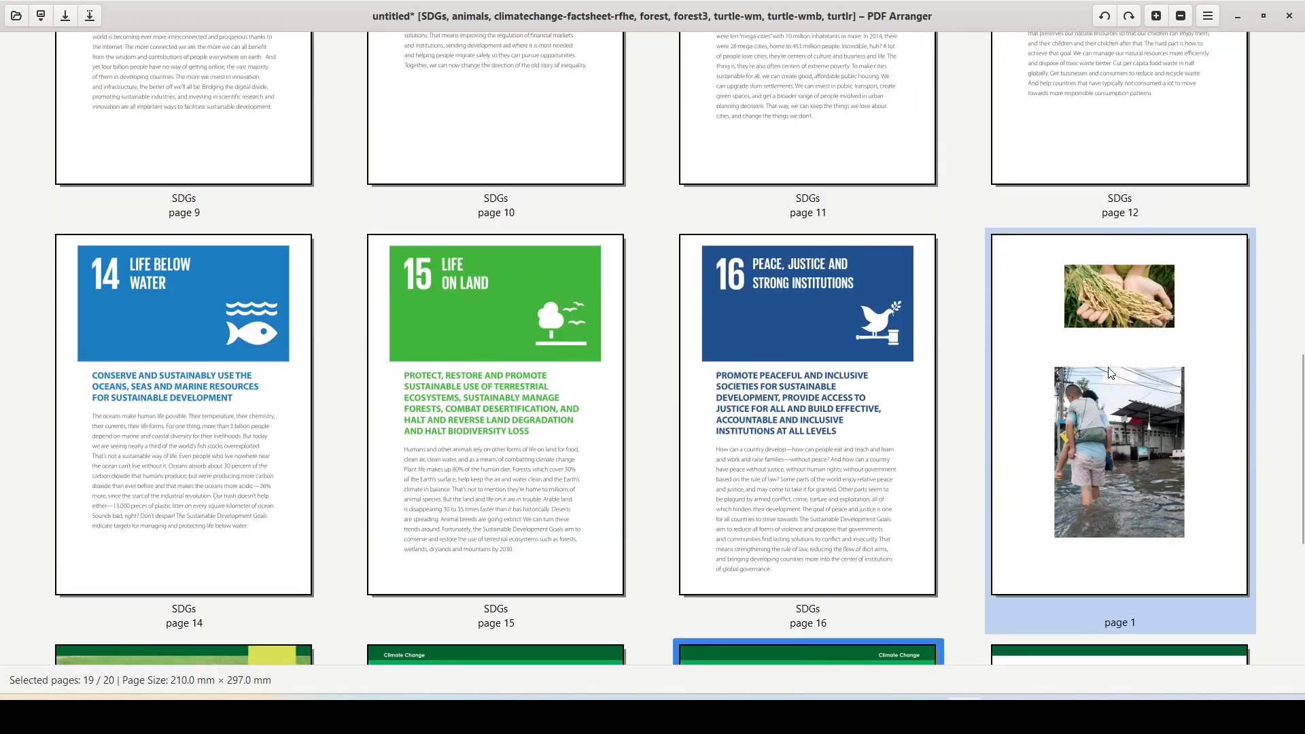
pyautogui.scroll(-5, 1108, 372)
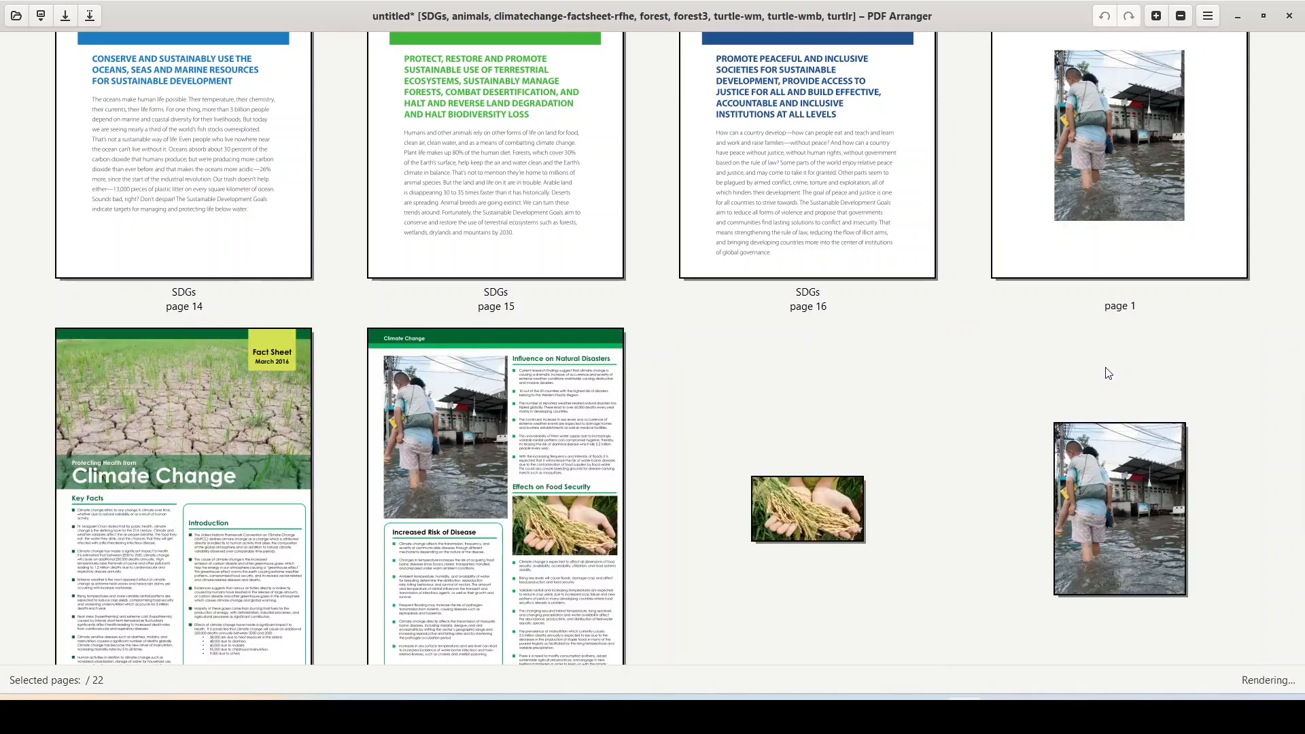
pyautogui.click(1048, 369)
pyautogui.scroll(-1, 958, 536)
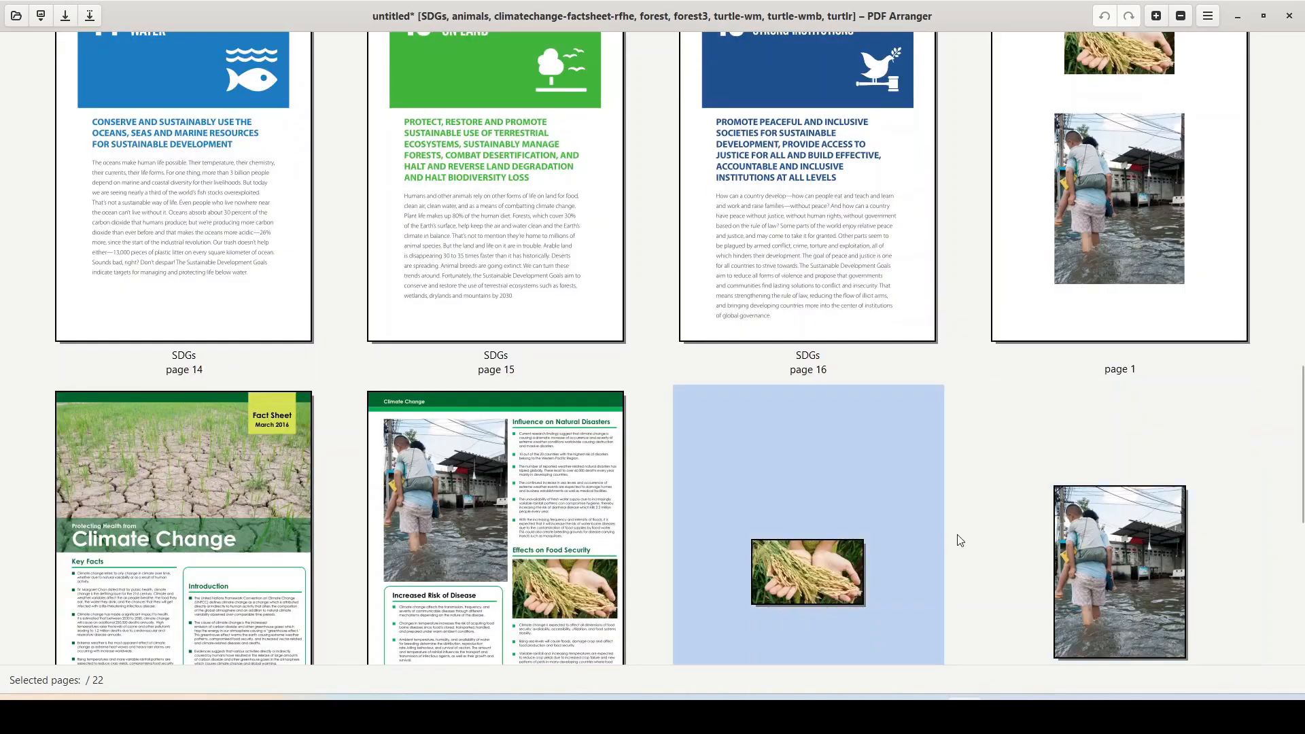
pyautogui.click(844, 559)
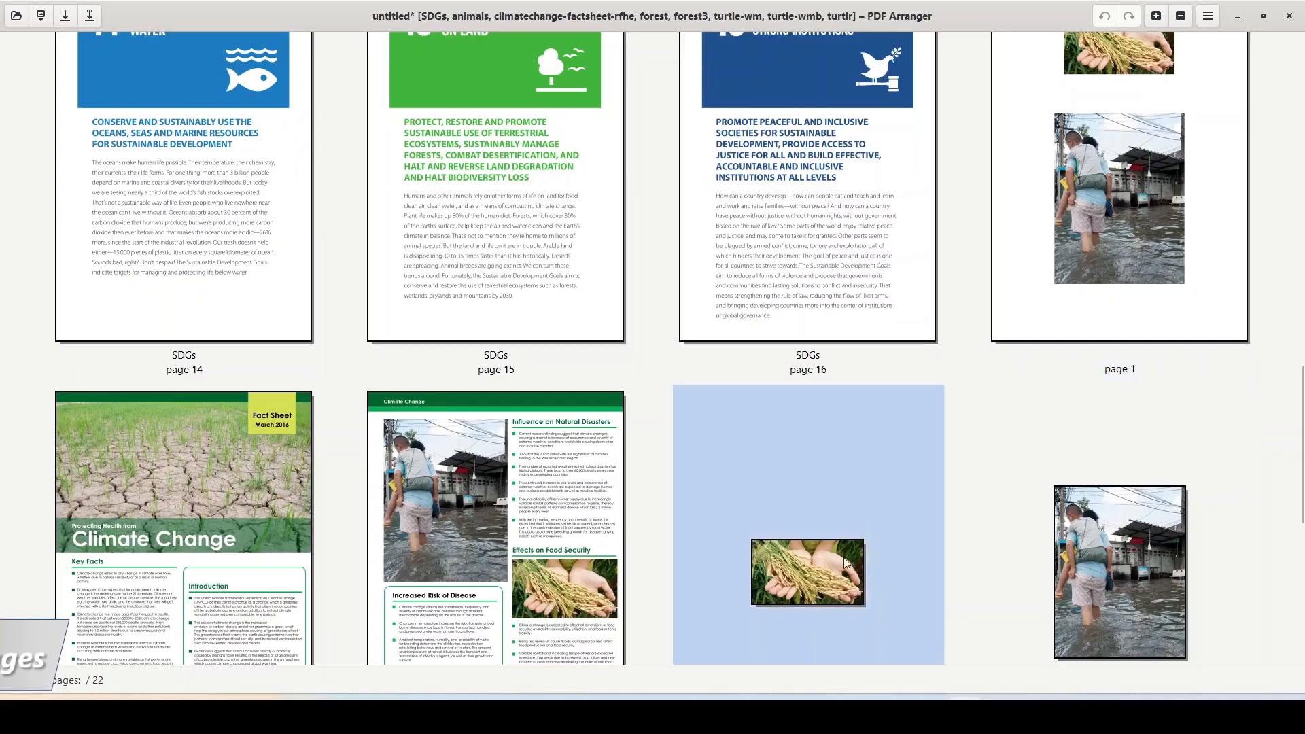
# Step: Copy the rice image page and paste it as an underlay in the middle of SDGs page 14
pyautogui.click(197, 175)
pyautogui.click(680, 536)
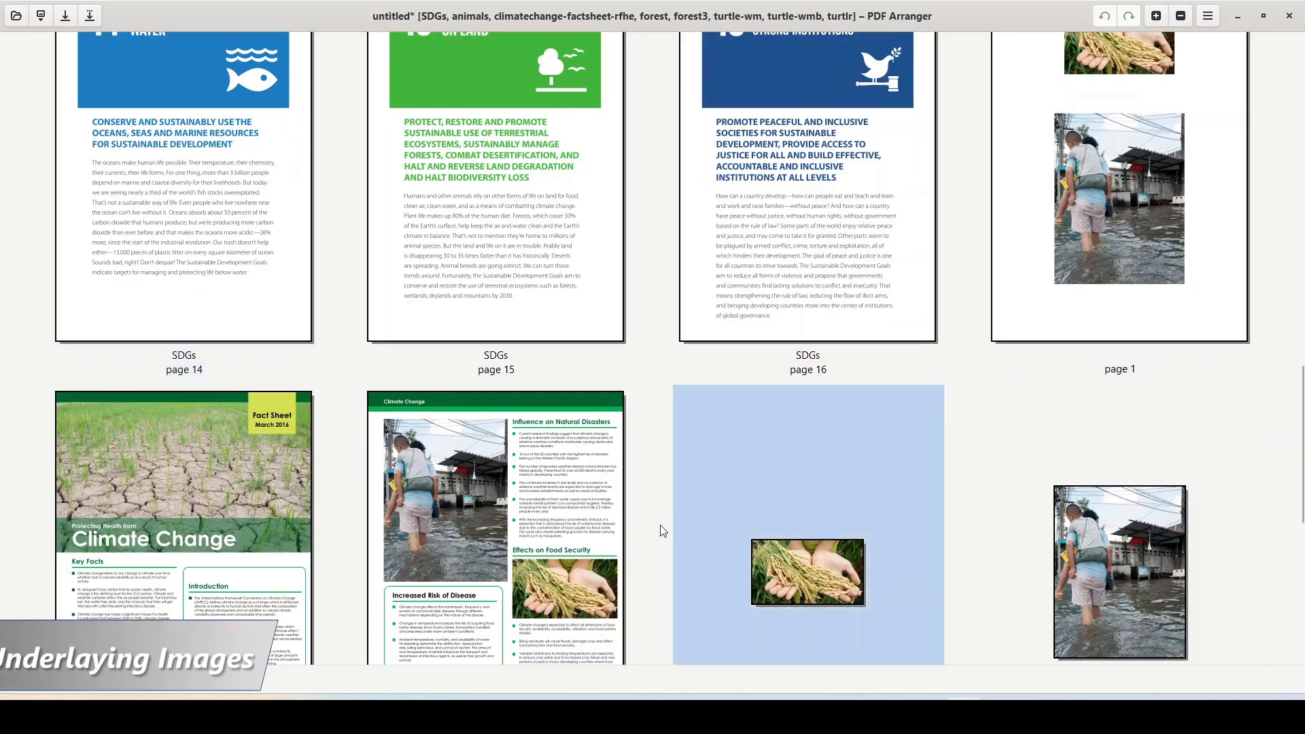
pyautogui.rightClick(791, 559)
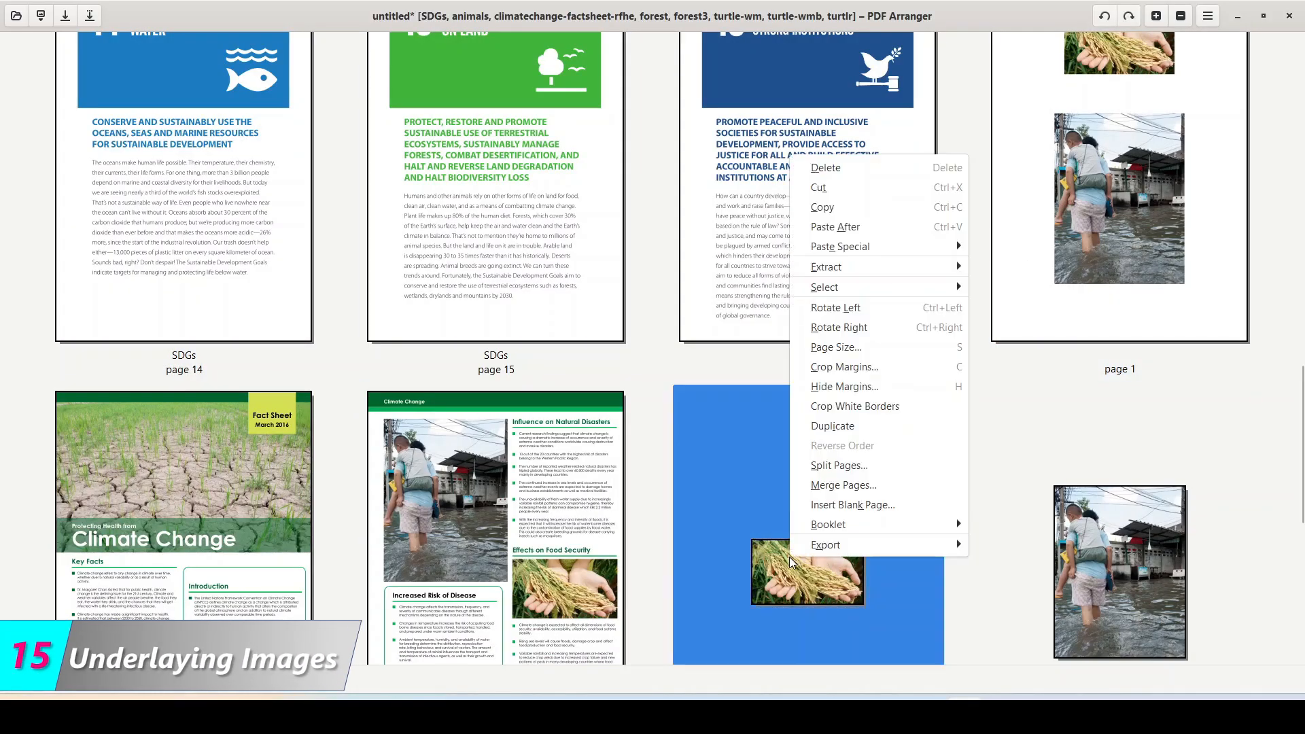
pyautogui.click(822, 208)
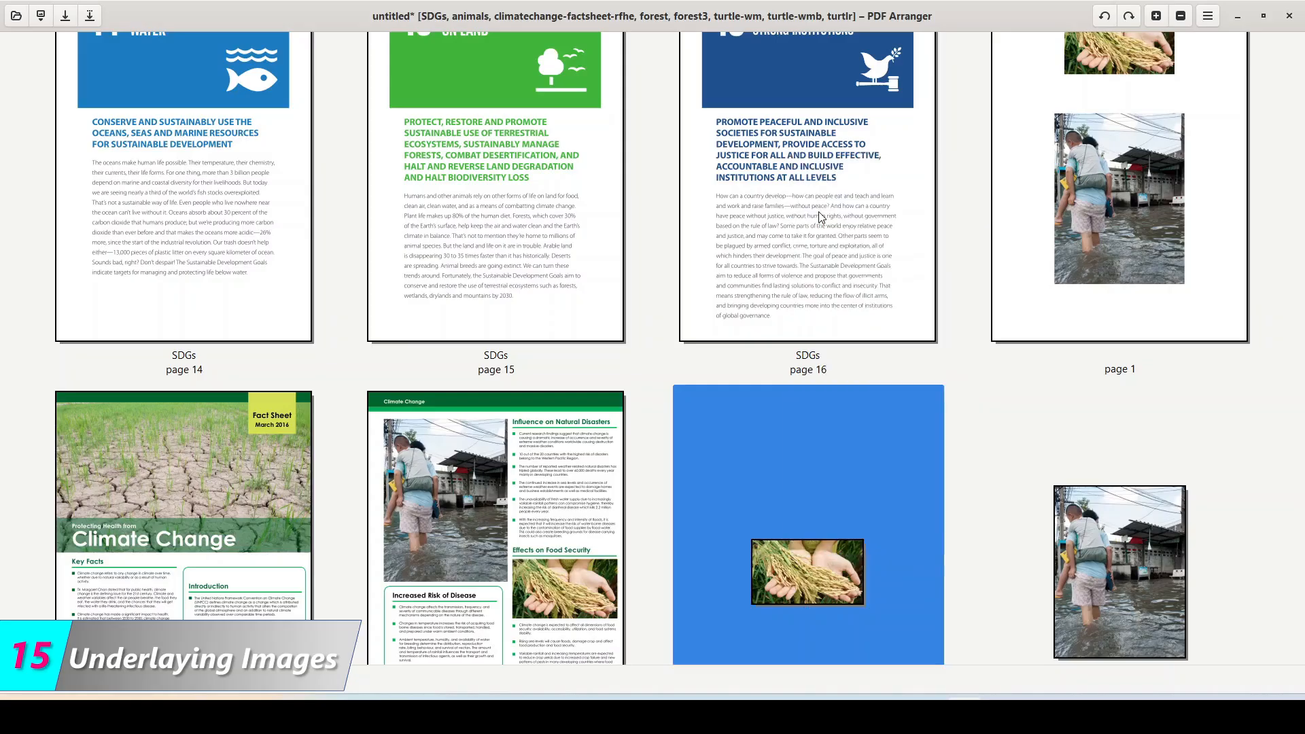
pyautogui.rightClick(164, 204)
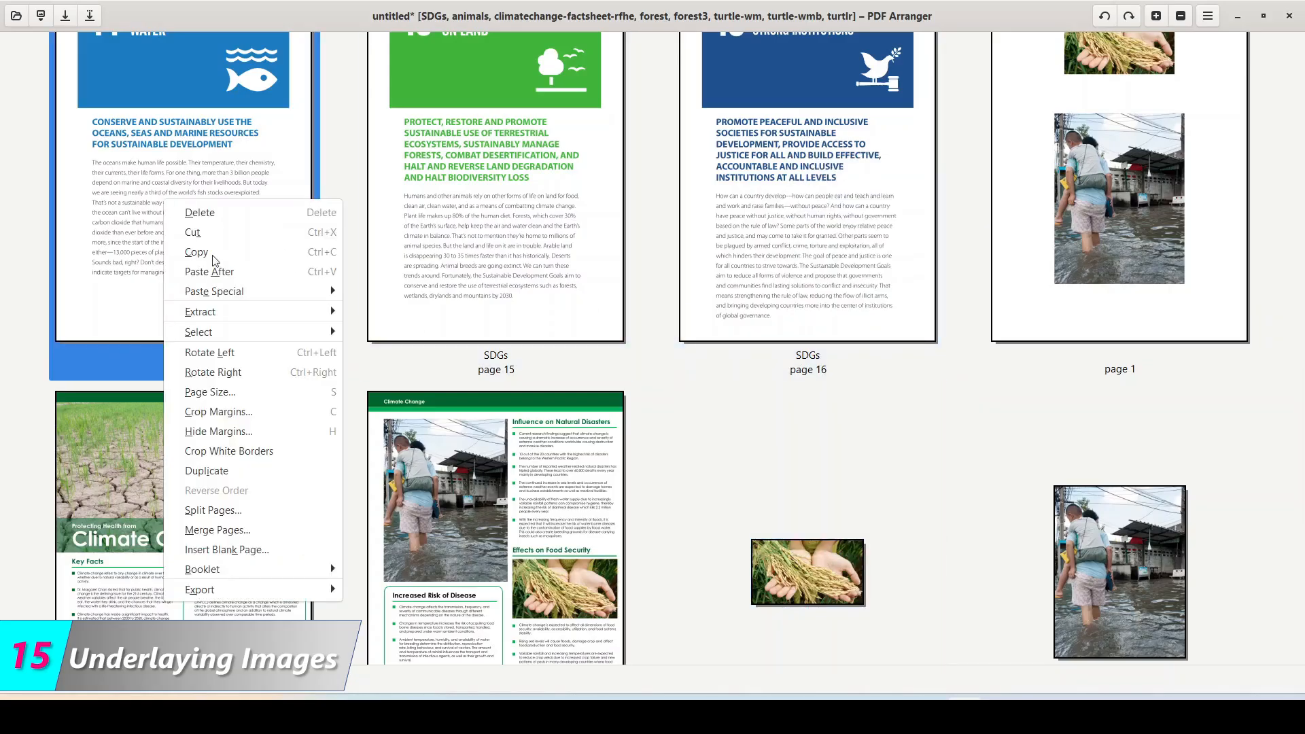
pyautogui.moveTo(220, 291)
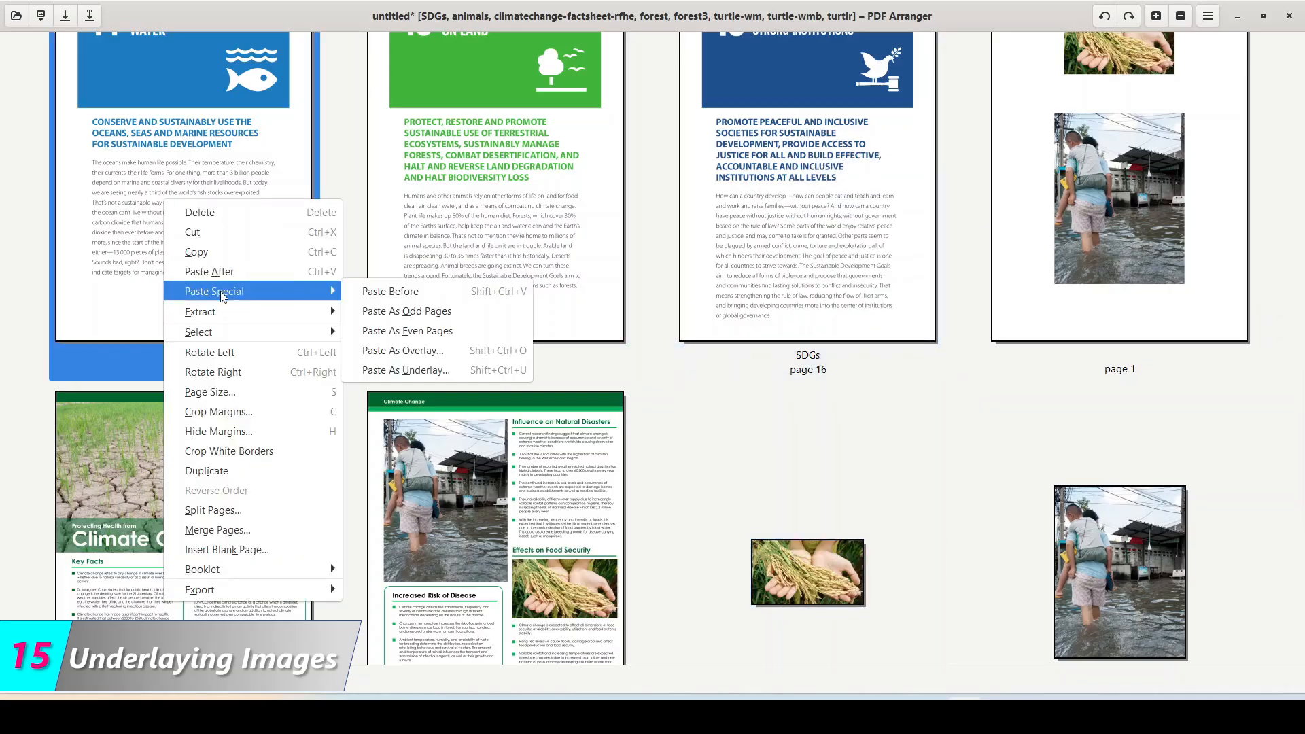
pyautogui.click(405, 373)
pyautogui.moveTo(651, 406); pyautogui.dragTo(651, 365)
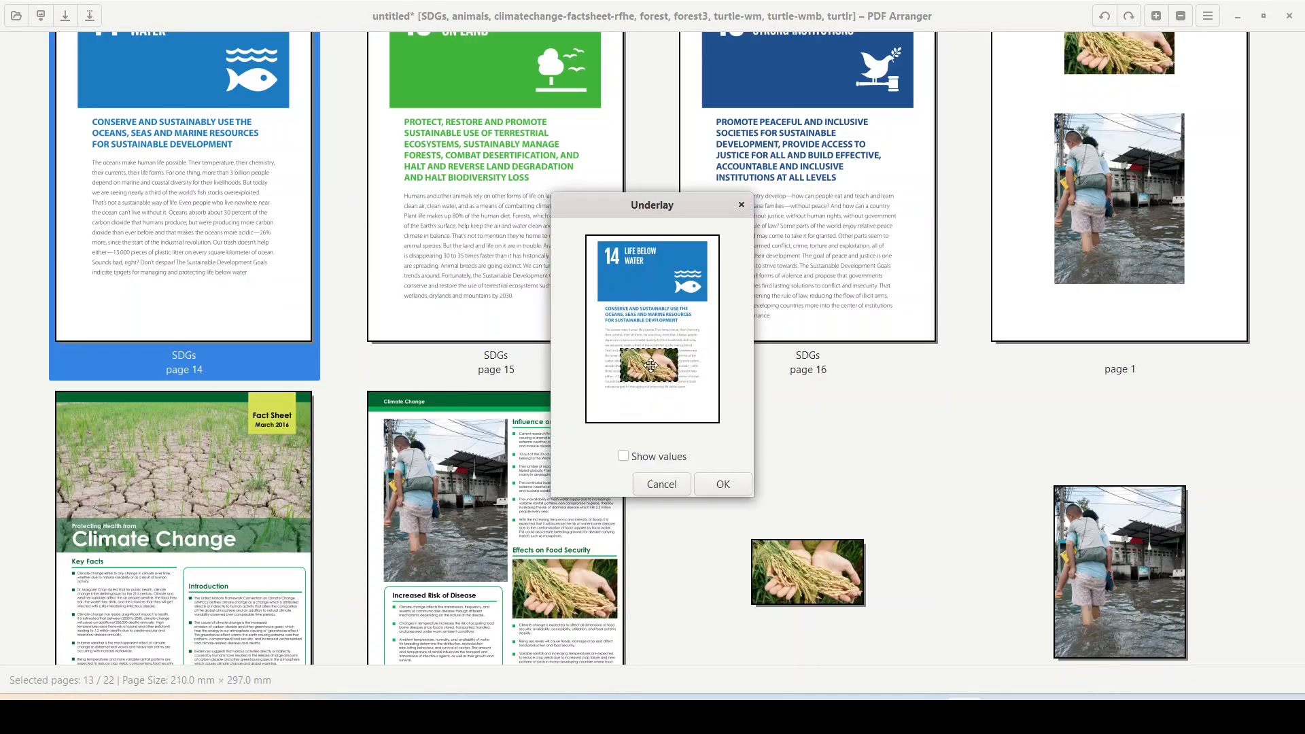
pyautogui.click(724, 484)
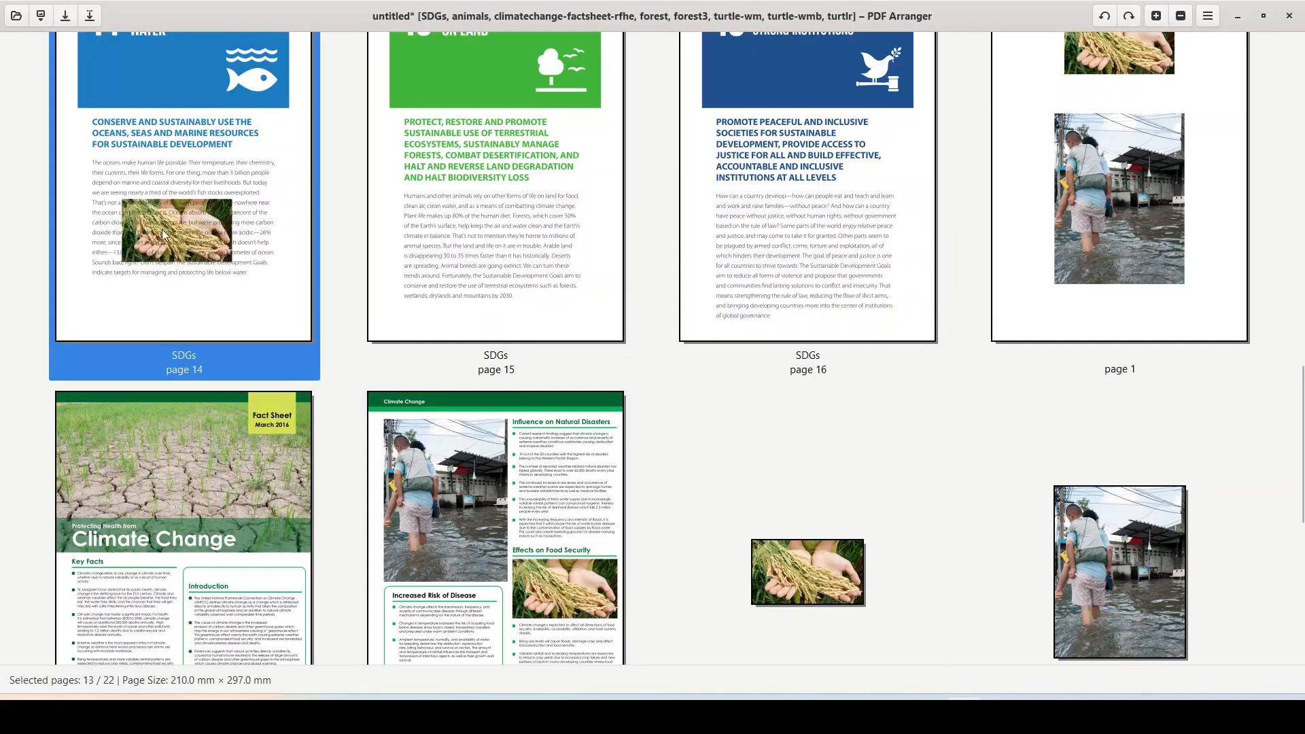
# Step: Undo the rice underlay on SDGs page 14 with Ctrl+Z after inspecting it
pyautogui.scroll(2, 180, 239)
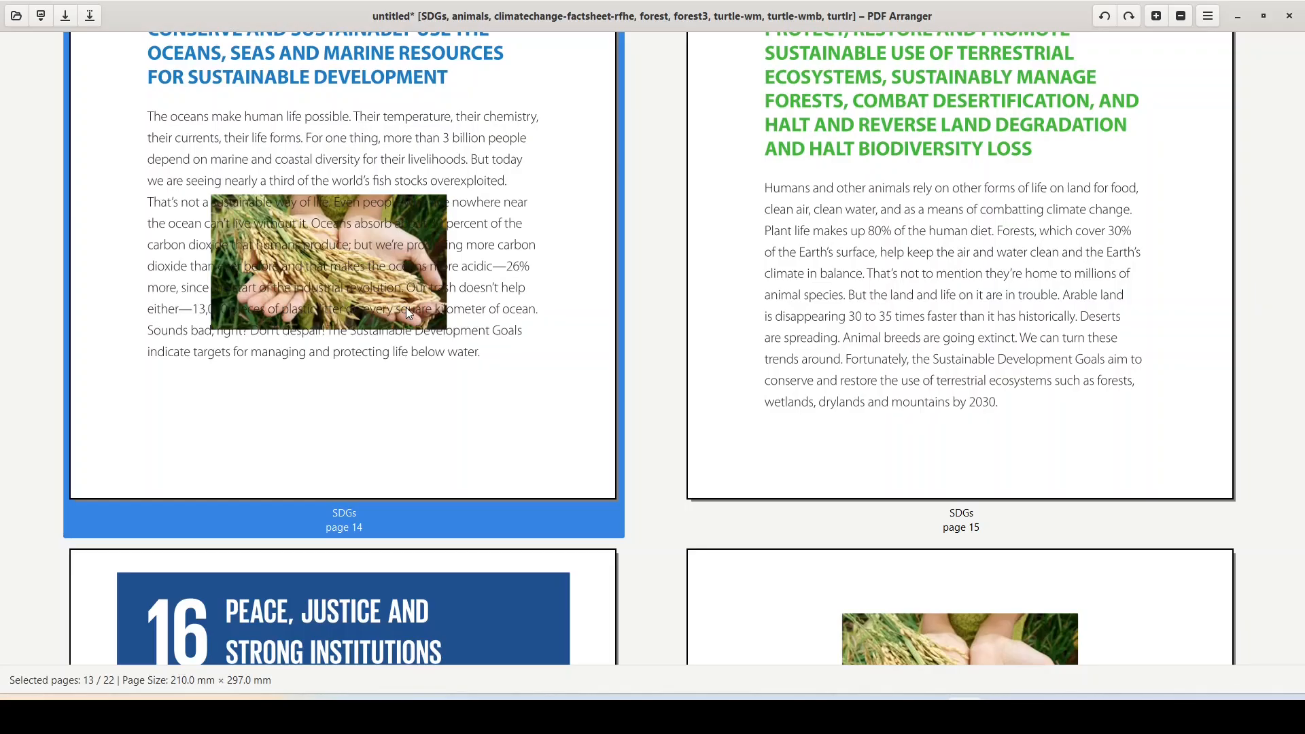
pyautogui.hotkey('ctrl', 'z')
pyautogui.scroll(-1, 521, 392)
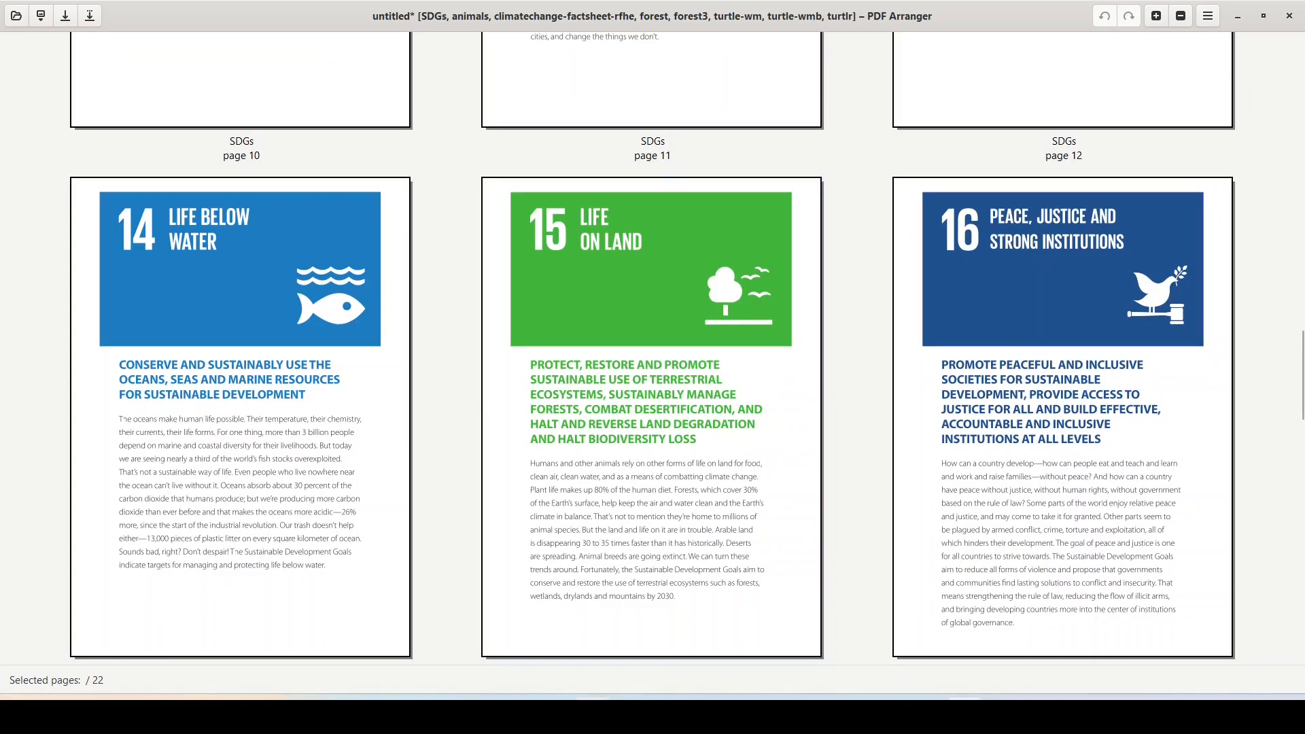
pyautogui.click(590, 716)
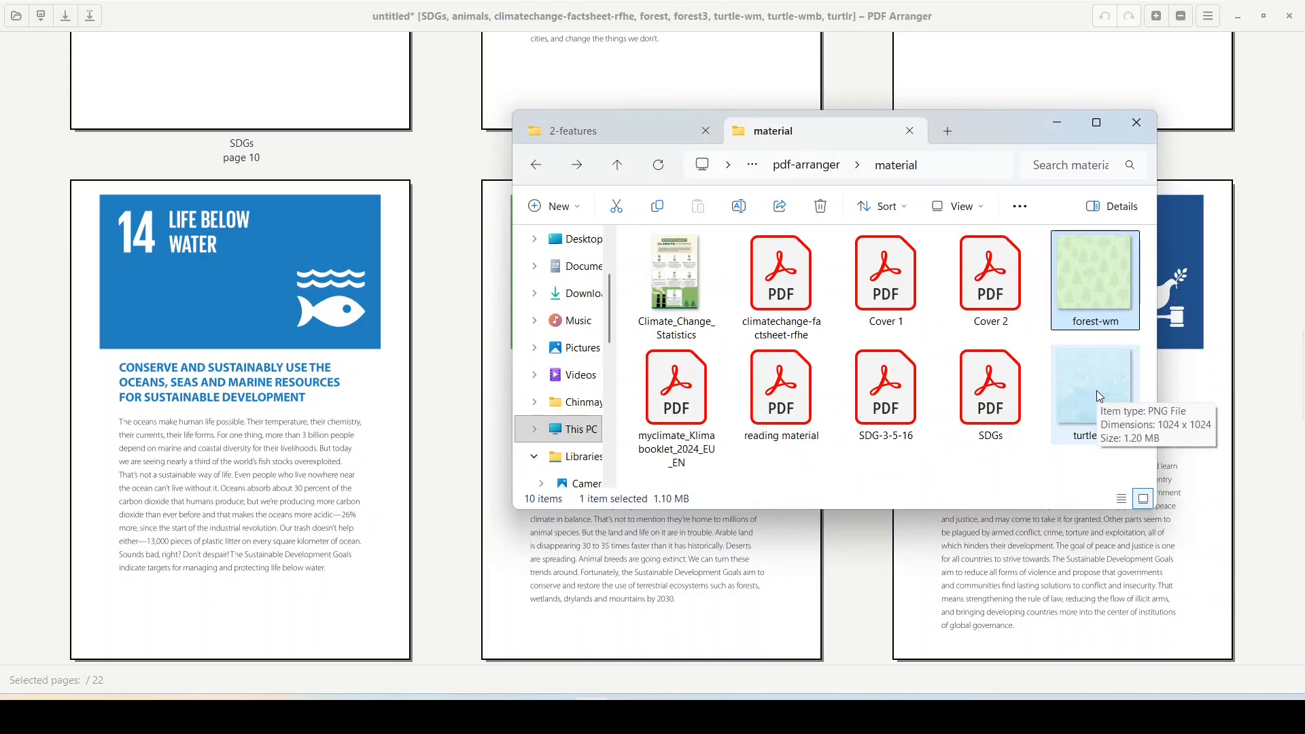
# Step: Drag turtle-wm from the material folder into the document beside SDGs page 14
pyautogui.moveTo(1098, 396); pyautogui.dragTo(469, 358)
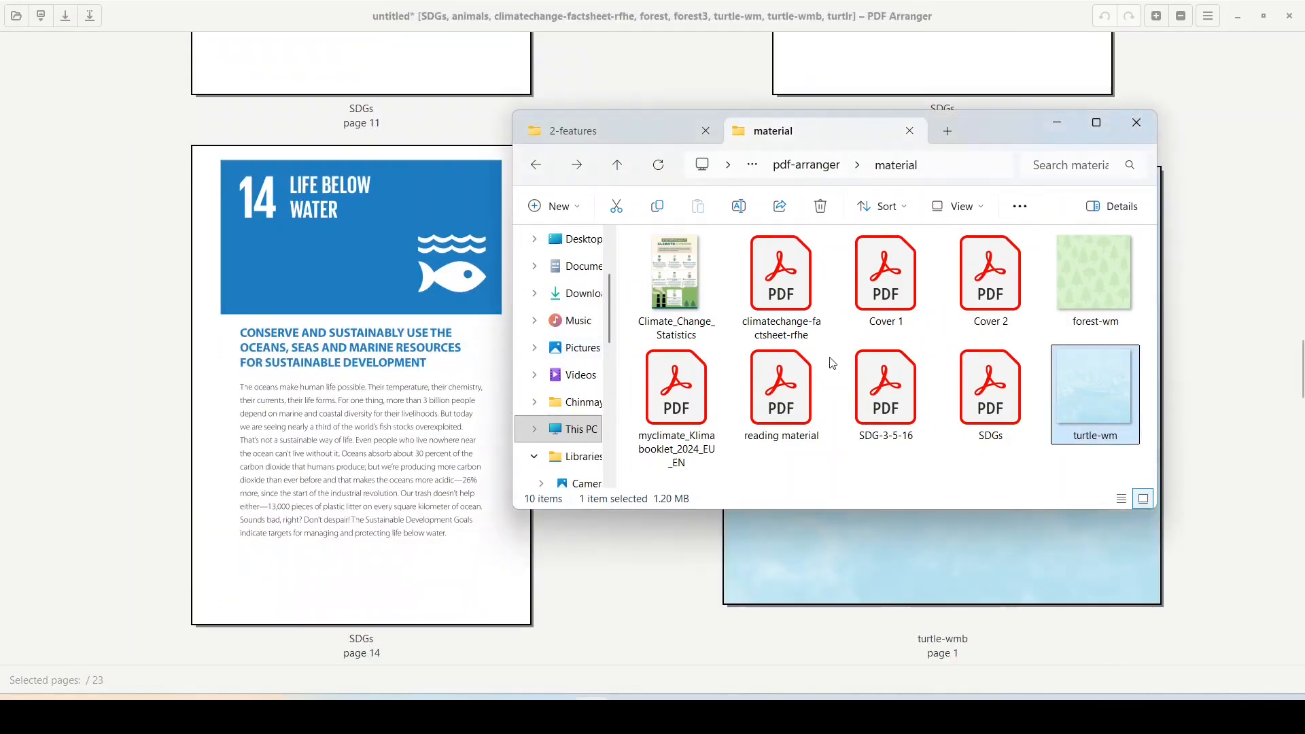
pyautogui.click(1053, 125)
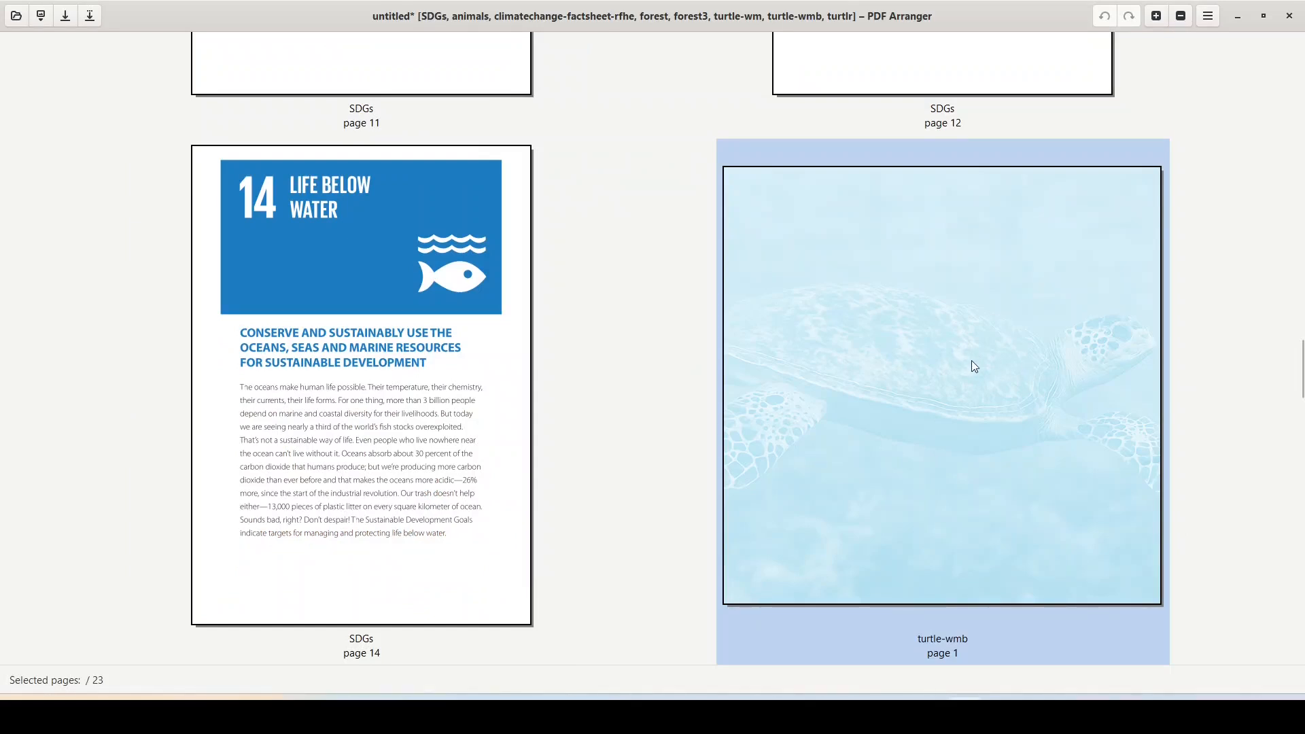
# Step: Copy the turtle-wmb page
pyautogui.click(424, 254)
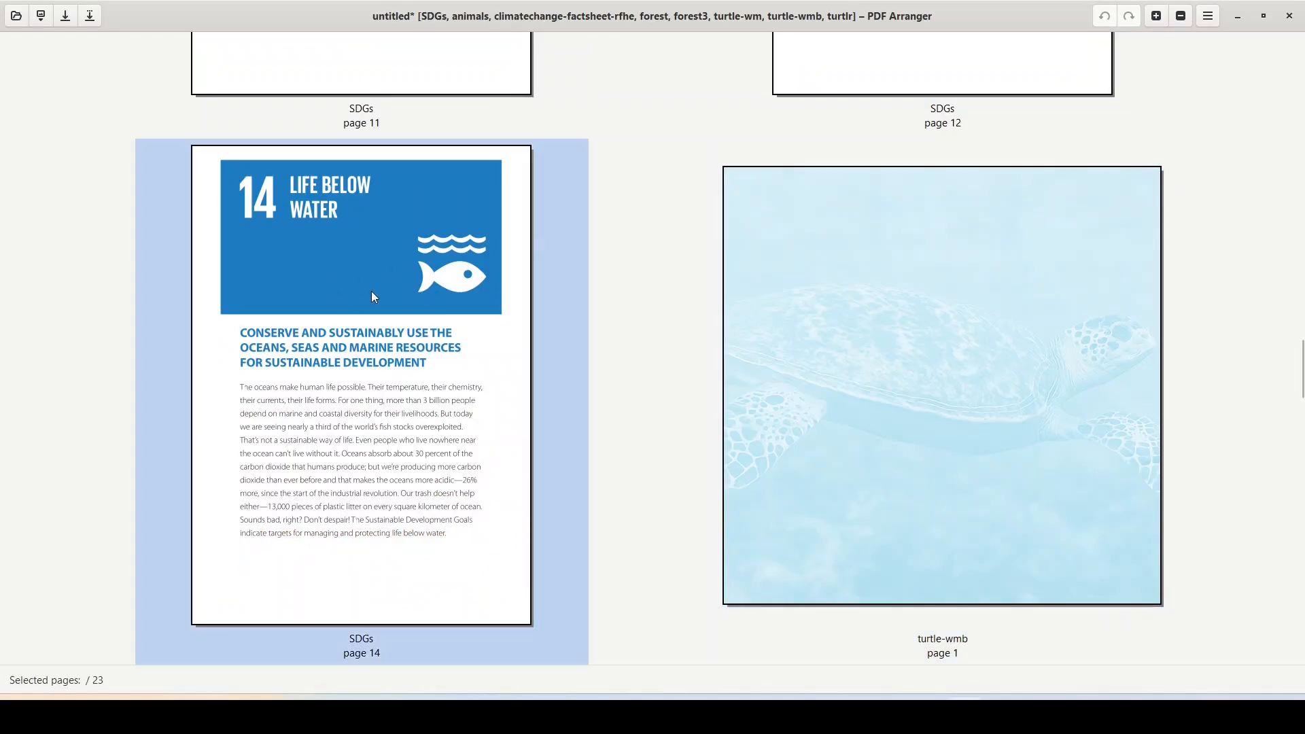
pyautogui.click(770, 330)
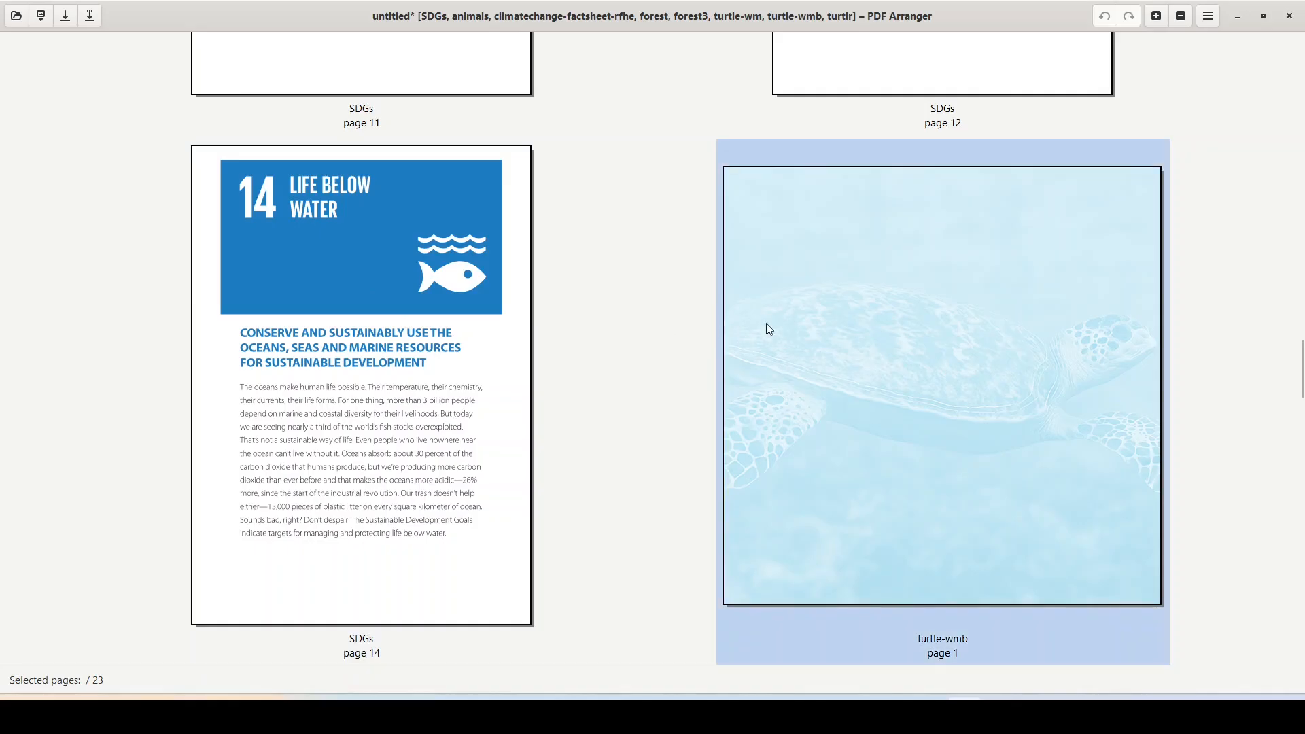
pyautogui.rightClick(839, 309)
pyautogui.click(871, 341)
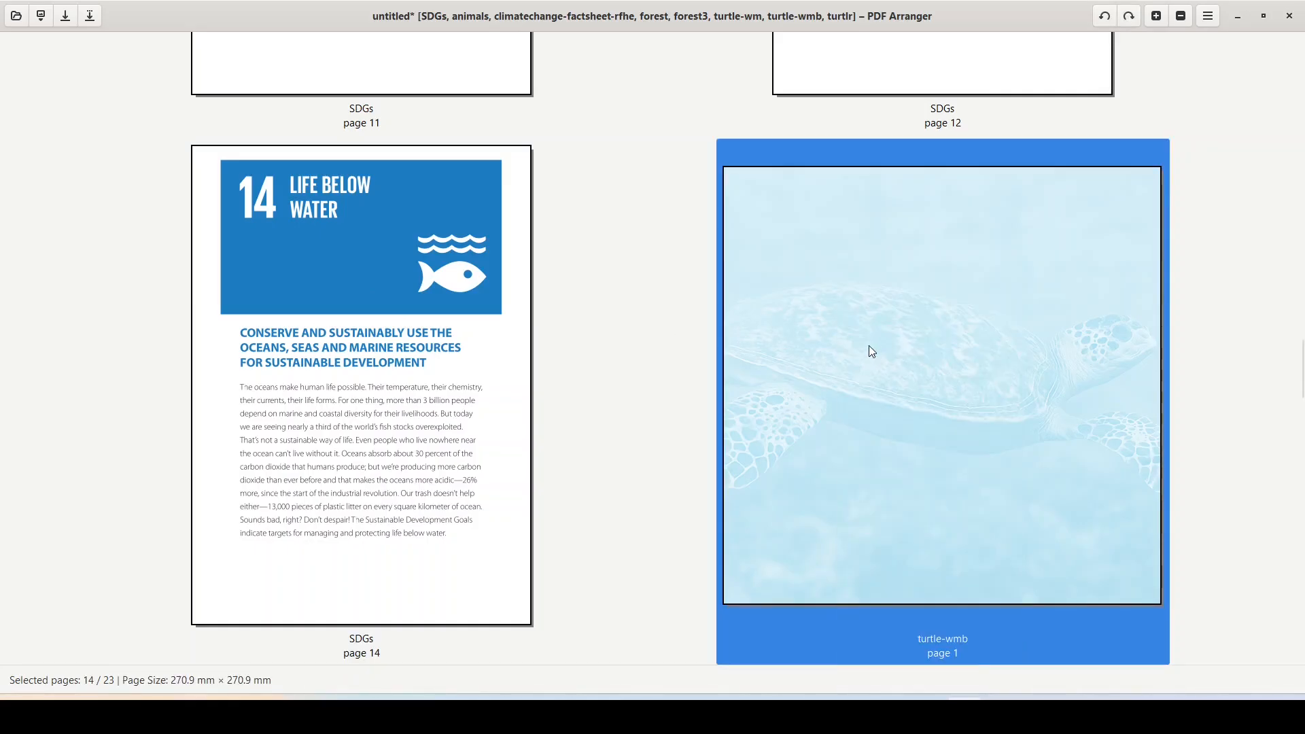
# Step: Paste the turtle as an underlay behind SDGs page 14, shifted down below the header
pyautogui.rightClick(354, 365)
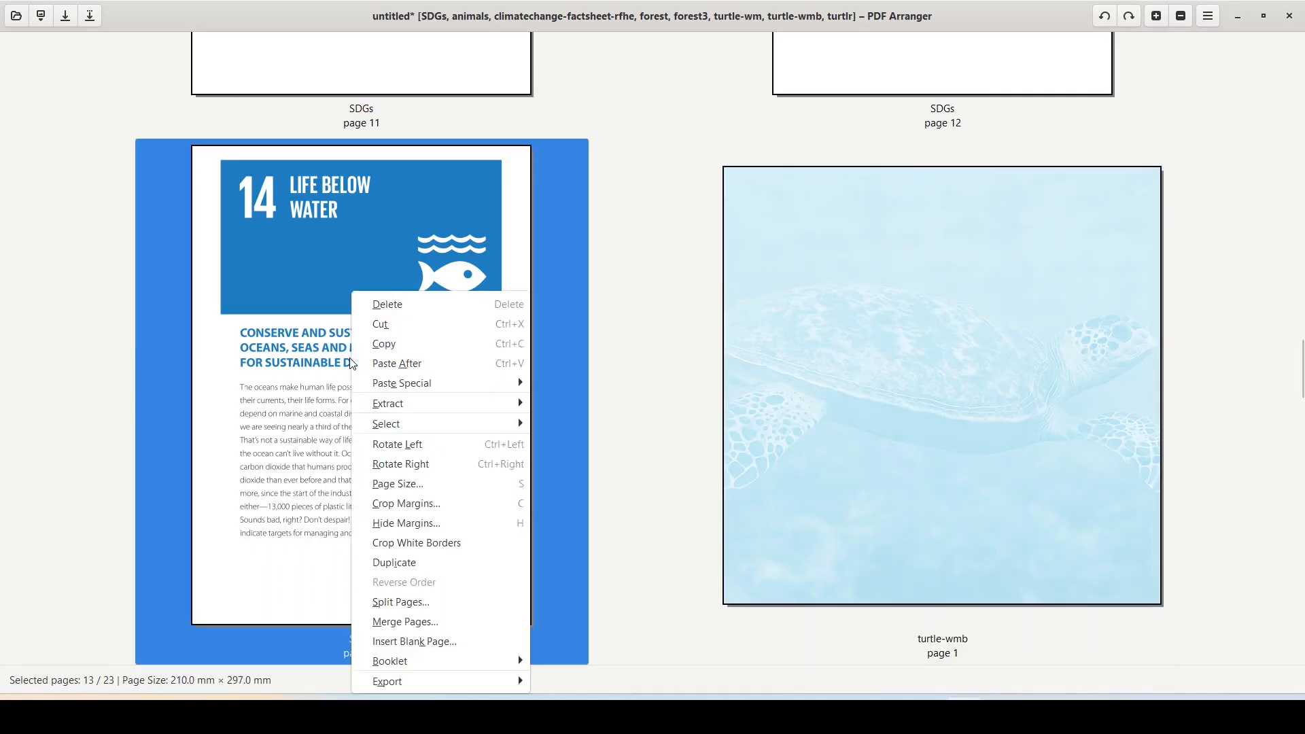
pyautogui.moveTo(384, 388)
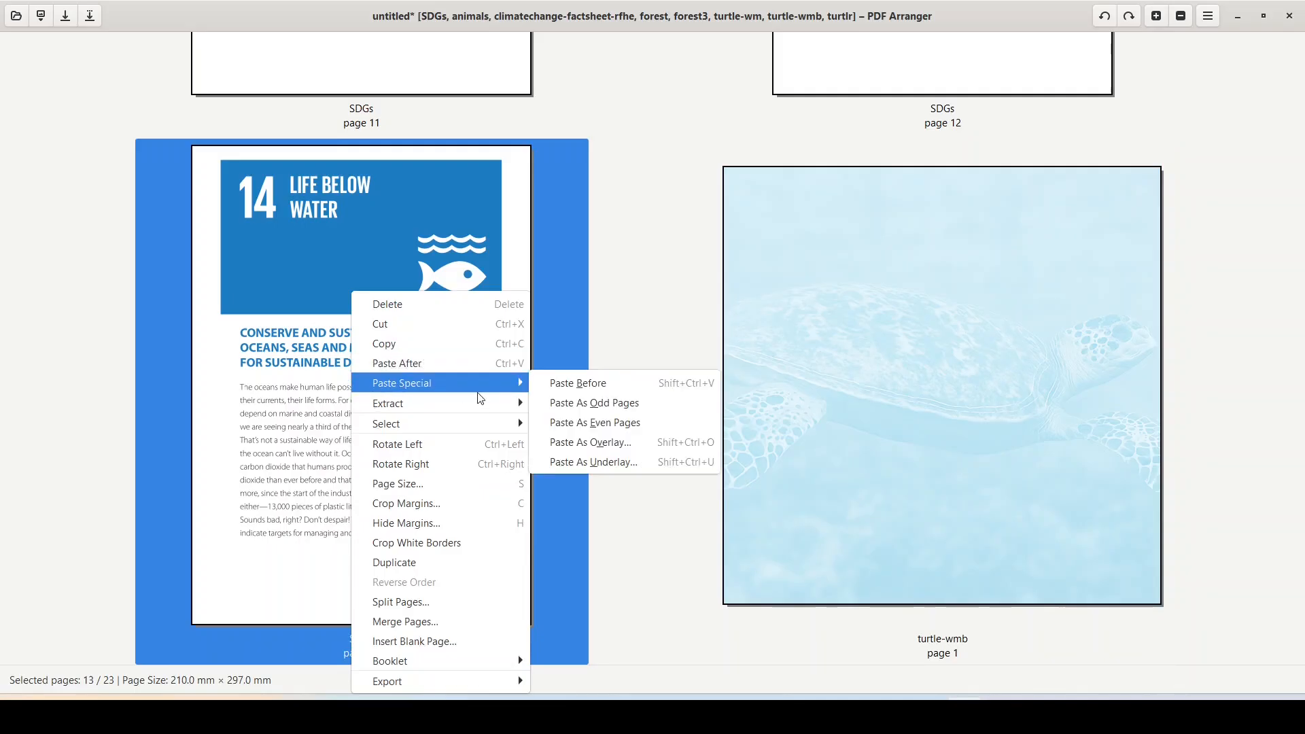
pyautogui.click(602, 467)
pyautogui.moveTo(670, 327); pyautogui.dragTo(667, 351)
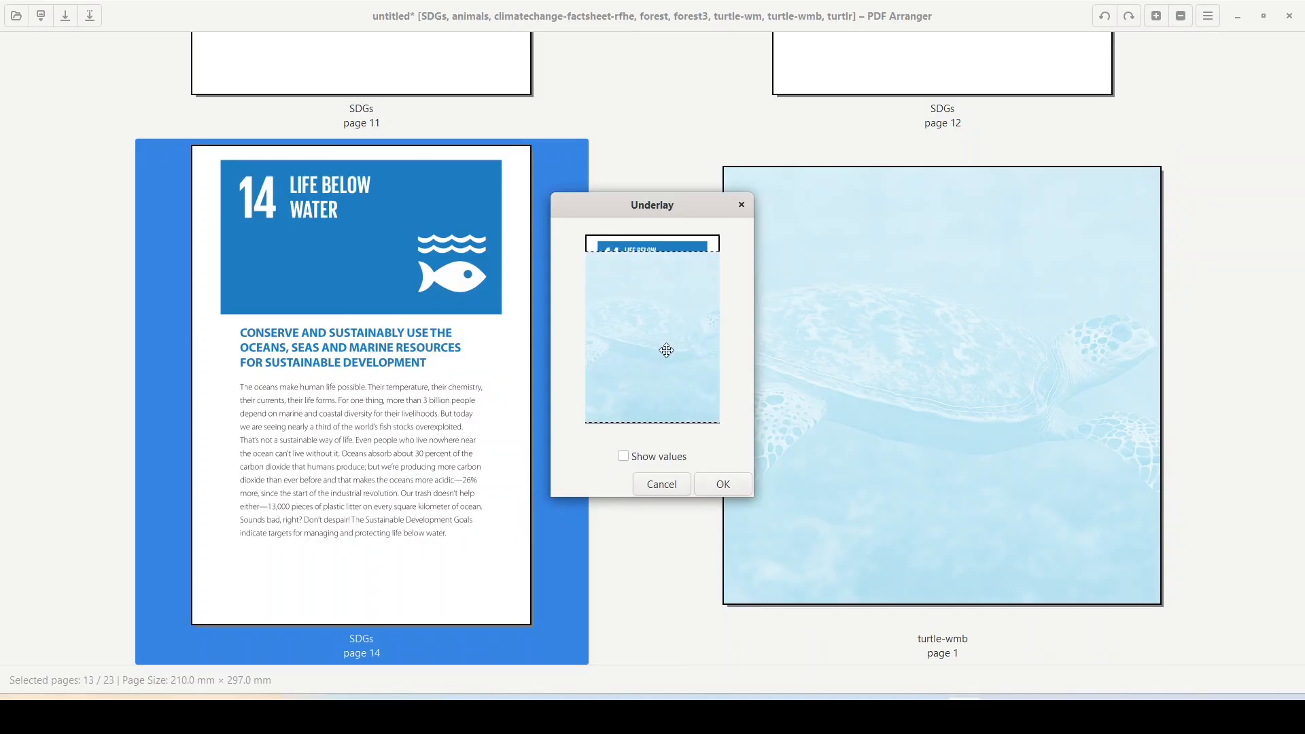
pyautogui.click(724, 485)
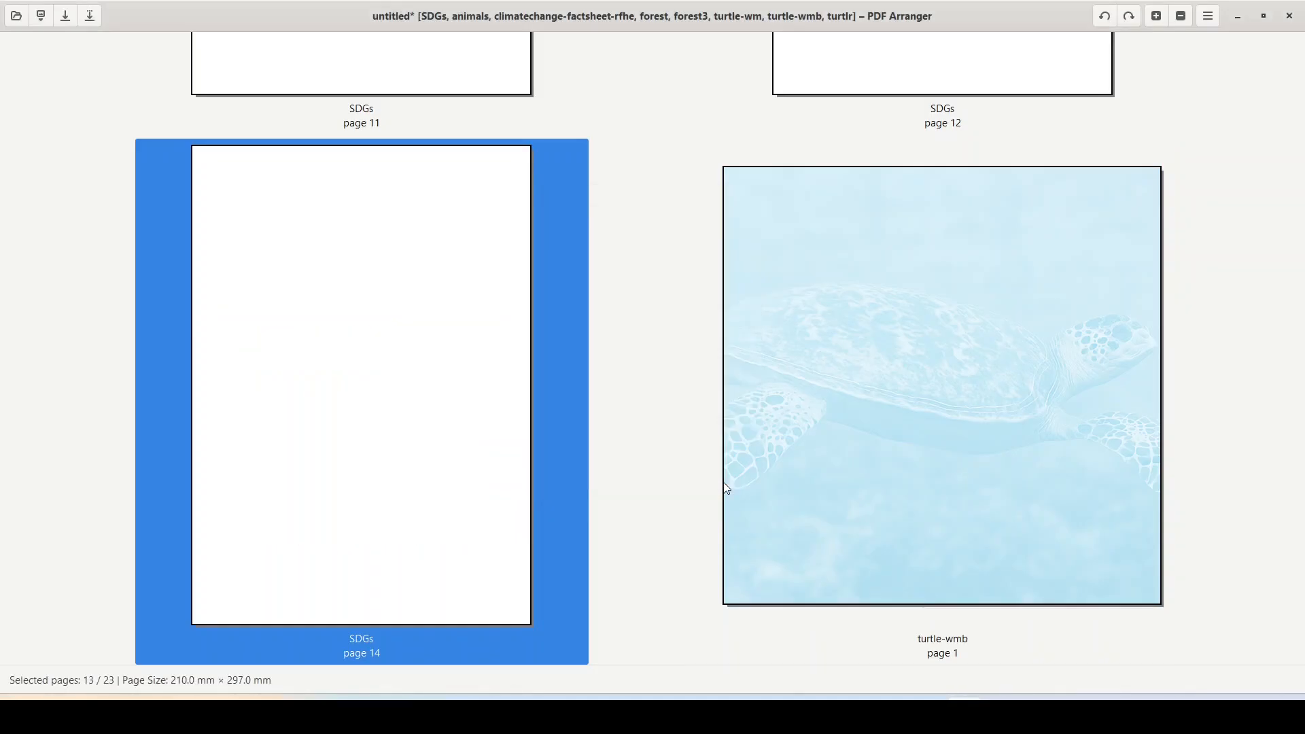
# Step: Zoom in to check the turtle now appears behind page 14's text
pyautogui.scroll(4, 669, 413)
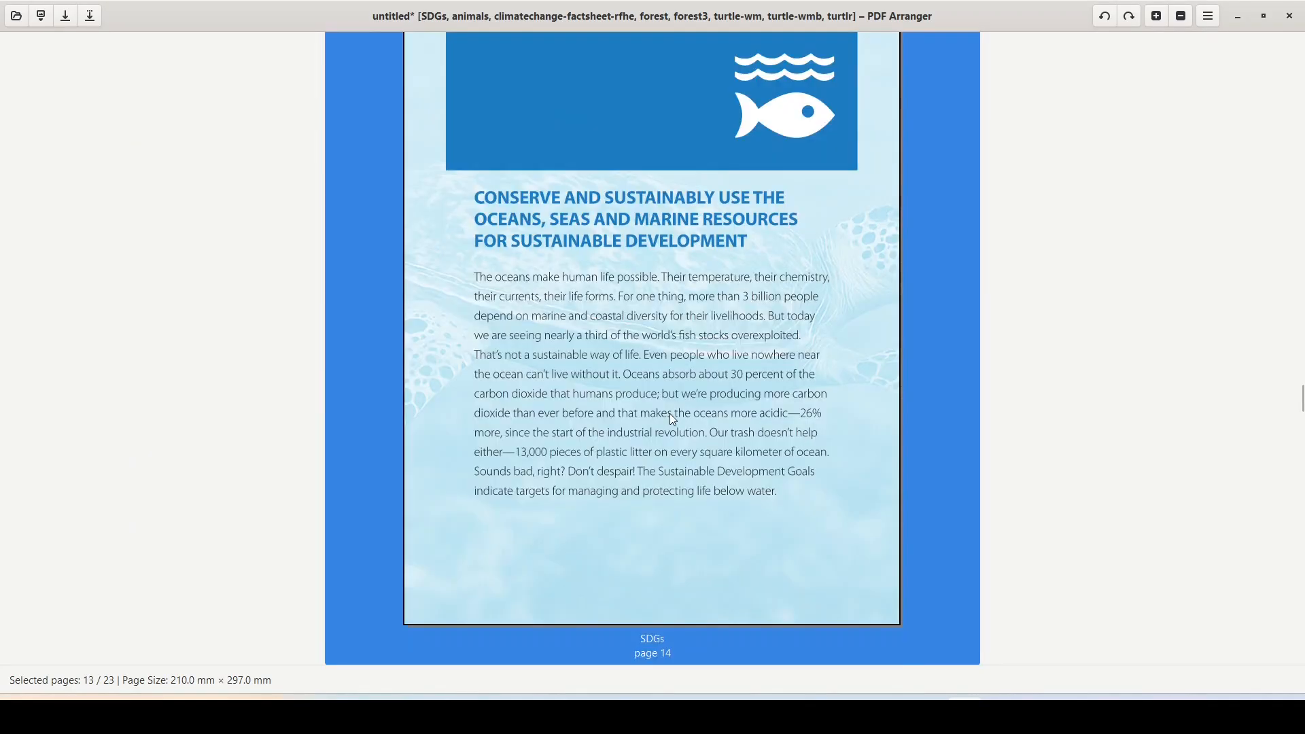
pyautogui.scroll(-1, 759, 333)
pyautogui.scroll(1, 761, 337)
pyautogui.scroll(2, 762, 340)
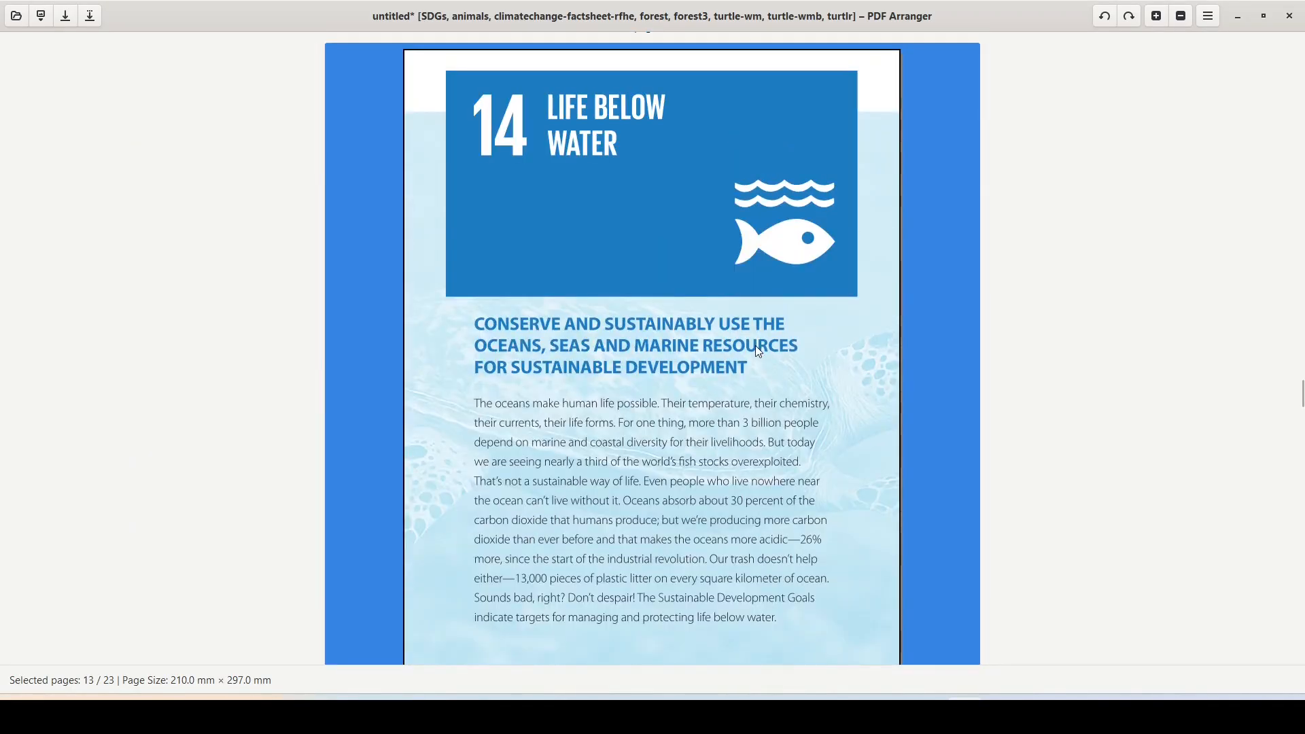
pyautogui.scroll(-3, 758, 351)
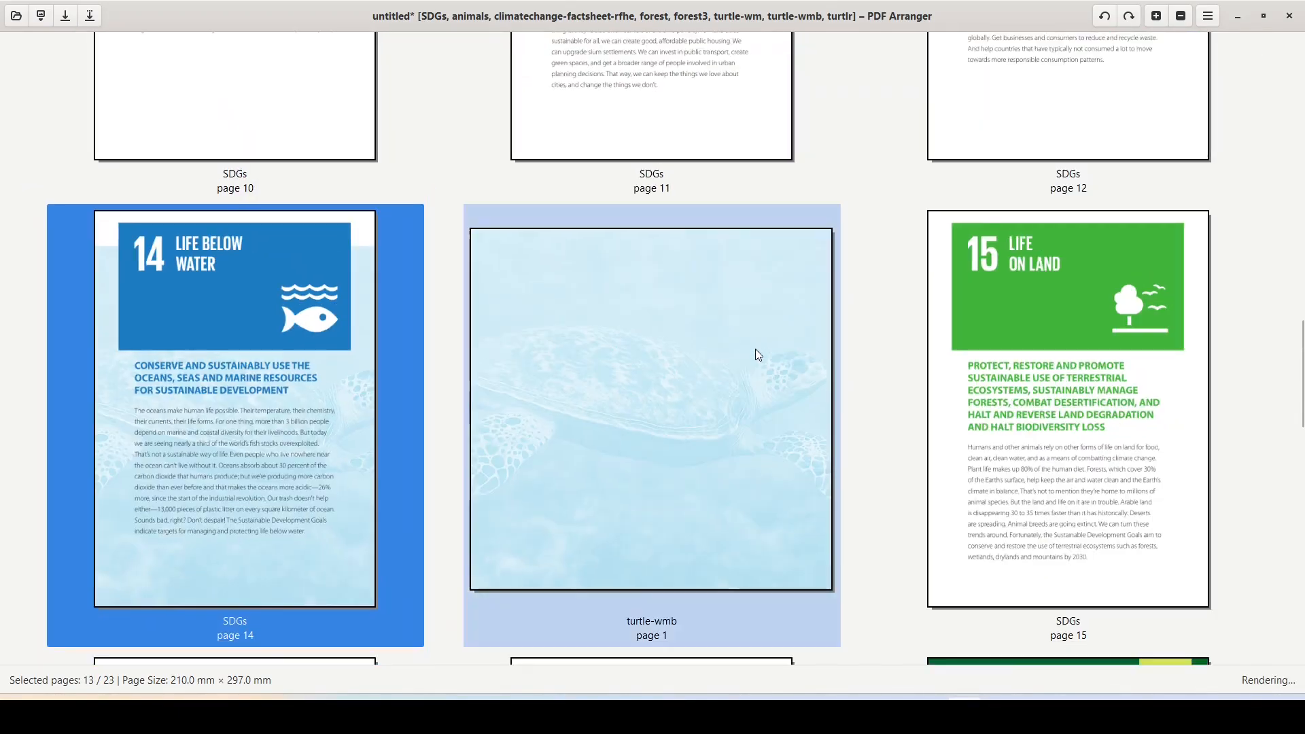
# Step: Delete the standalone turtle-wmb page, leaving 22 pages, and bring up the material folder window
pyautogui.rightClick(698, 331)
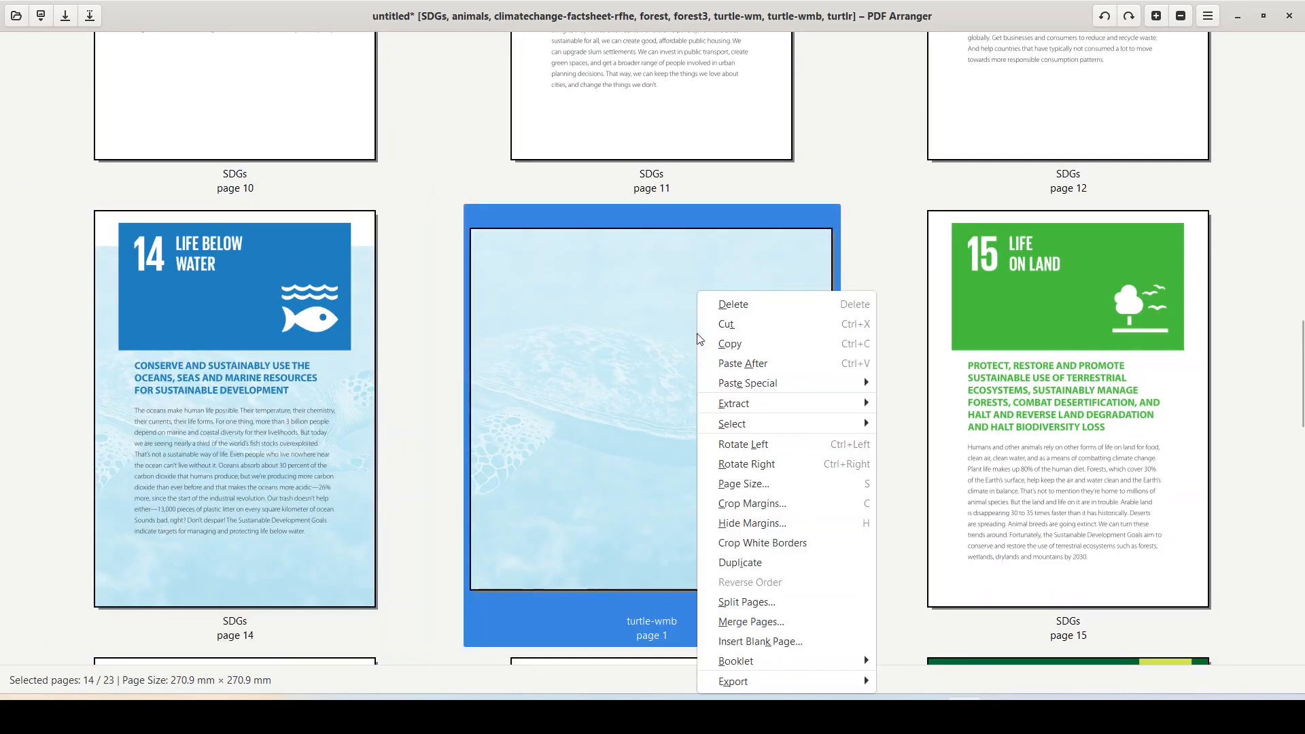
pyautogui.click(745, 316)
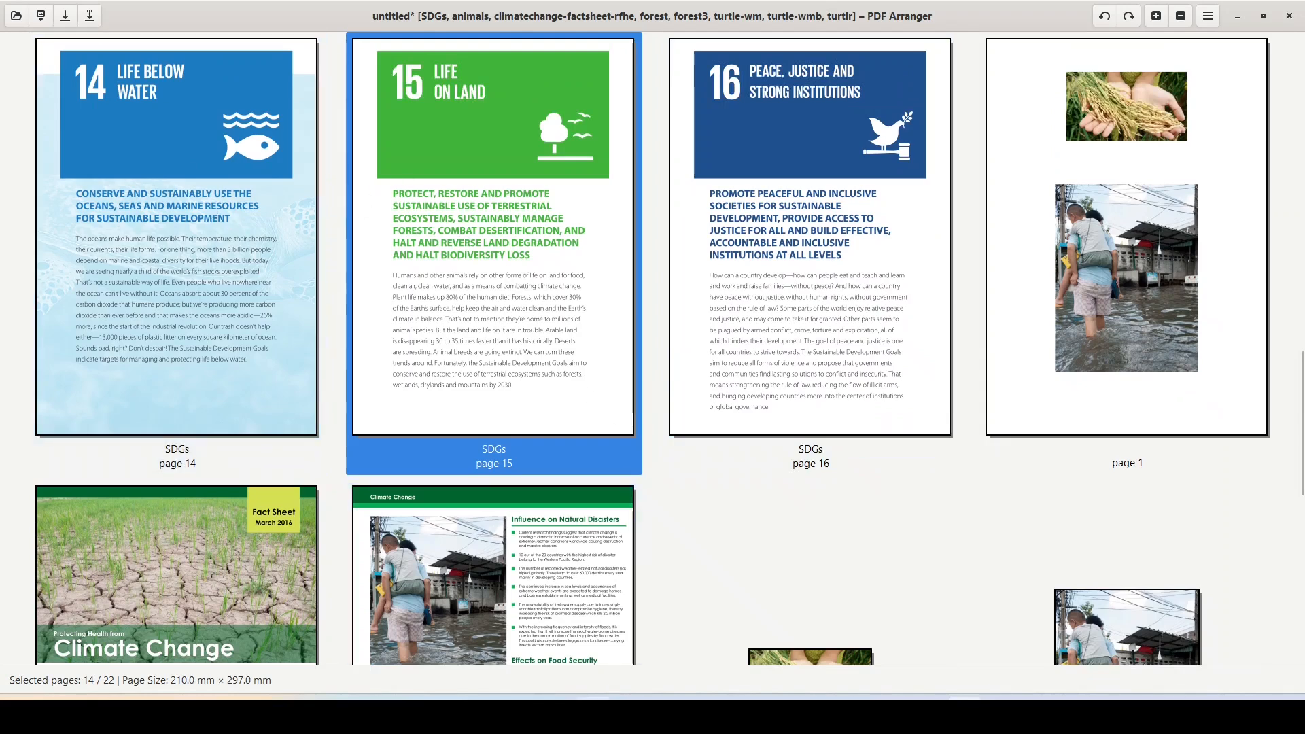
pyautogui.click(591, 713)
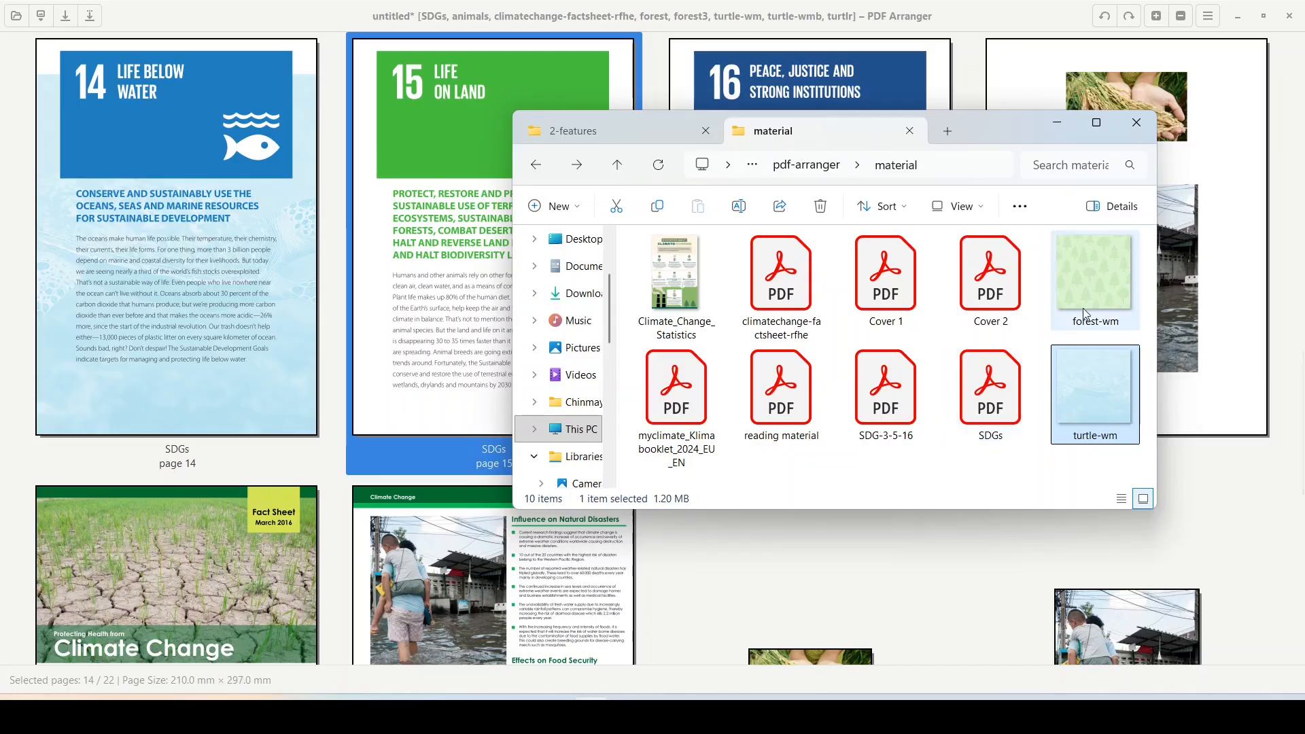